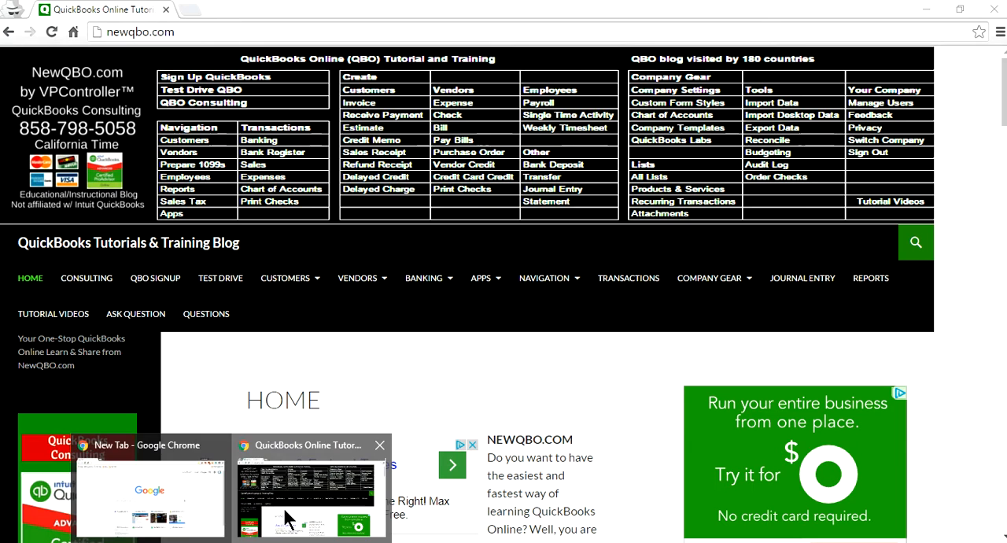
Go to the NewQBO site's Test Drive QBO page and open the US QuickBooks Online test drive.
{"action": "left_click", "coordinate": [290, 510]}
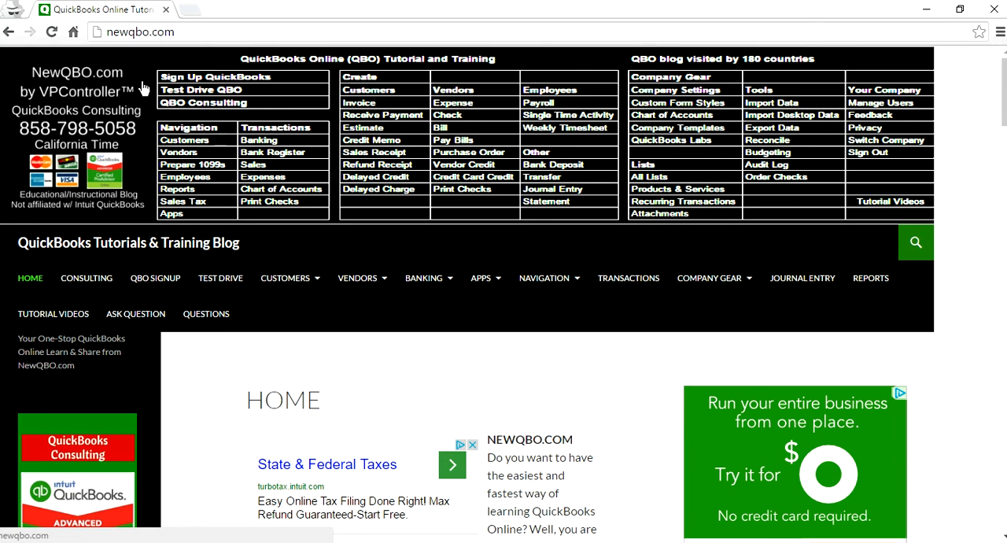
{"action": "left_click", "coordinate": [222, 94]}
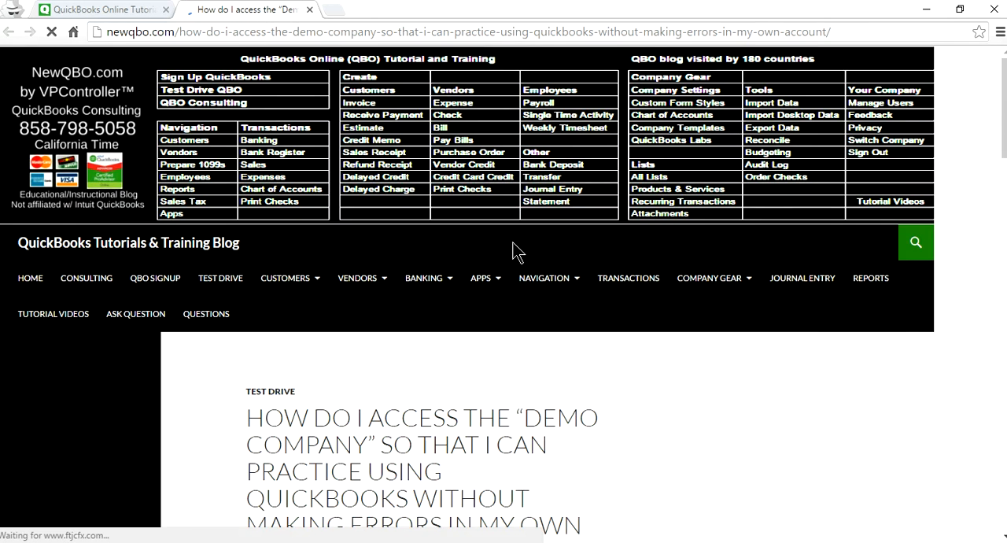
{"action": "scroll", "coordinate": [513, 239], "scroll_direction": "down", "scroll_amount": 2}
{"action": "scroll", "coordinate": [513, 239], "scroll_direction": "down", "scroll_amount": 4}
{"action": "scroll", "coordinate": [513, 240], "scroll_direction": "down", "scroll_amount": 2}
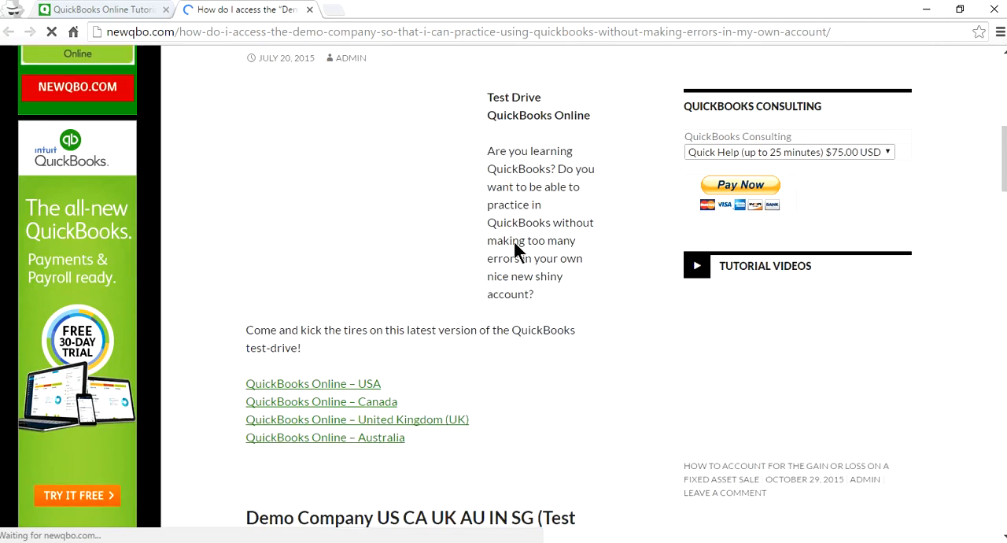
{"action": "scroll", "coordinate": [513, 240], "scroll_direction": "down", "scroll_amount": 2}
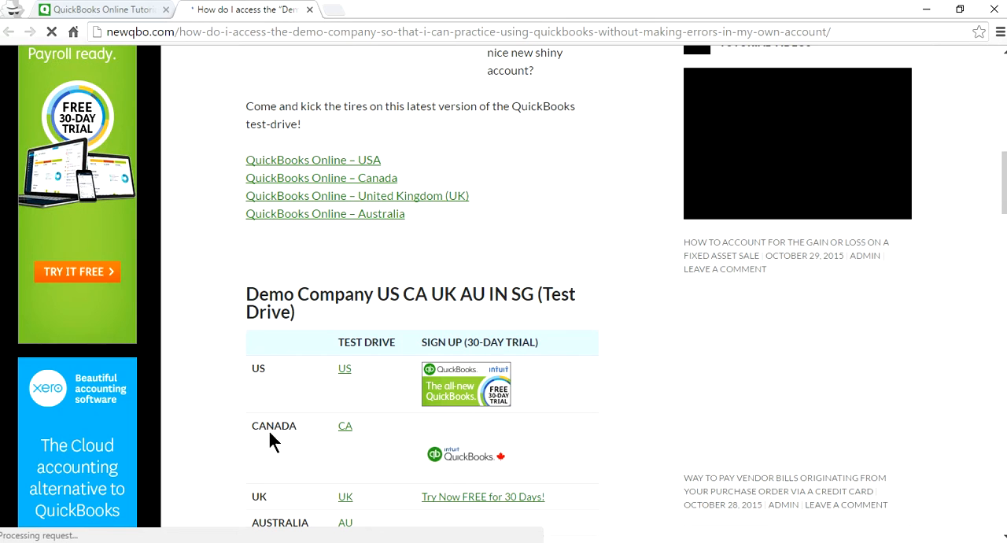
{"action": "scroll", "coordinate": [341, 355], "scroll_direction": "down", "scroll_amount": 1}
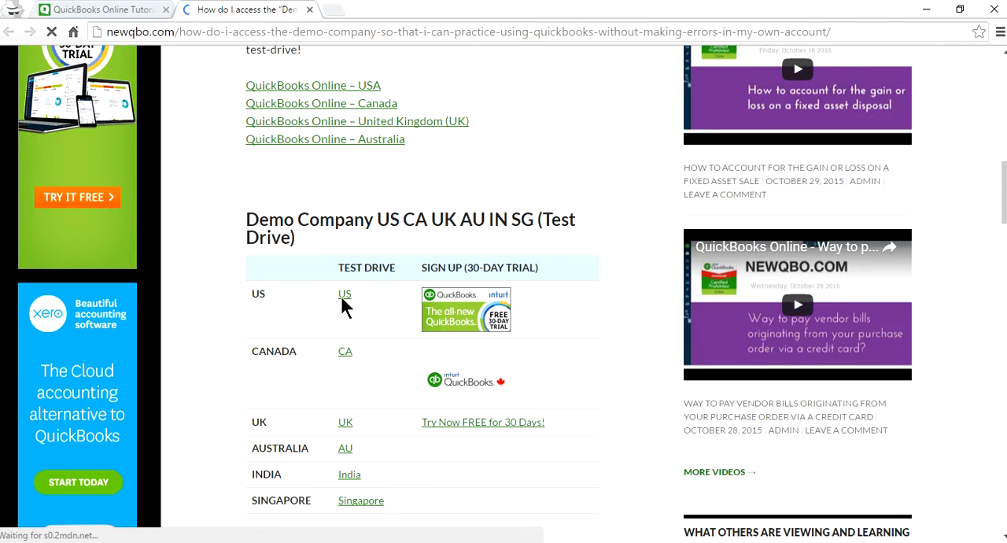
{"action": "left_click", "coordinate": [344, 295]}
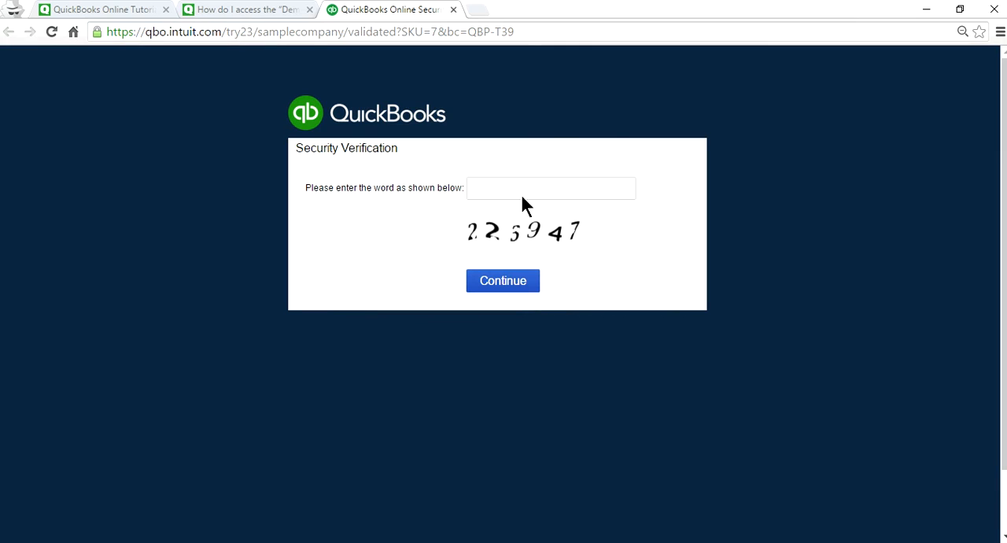
Try to pass the security verification by entering the code shown in the image.
{"action": "left_click", "coordinate": [491, 187]}
{"action": "type", "text": "223"}
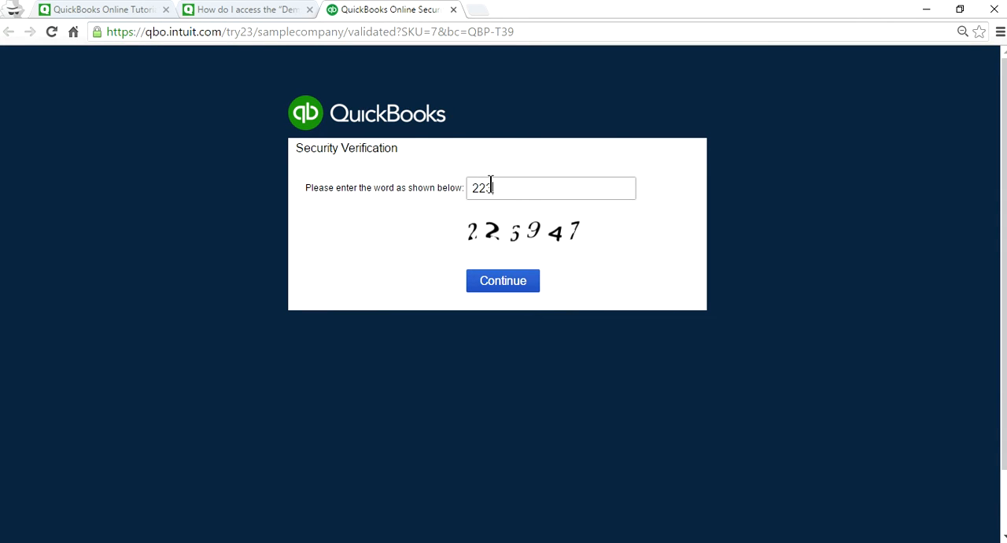
{"action": "type", "text": "947"}
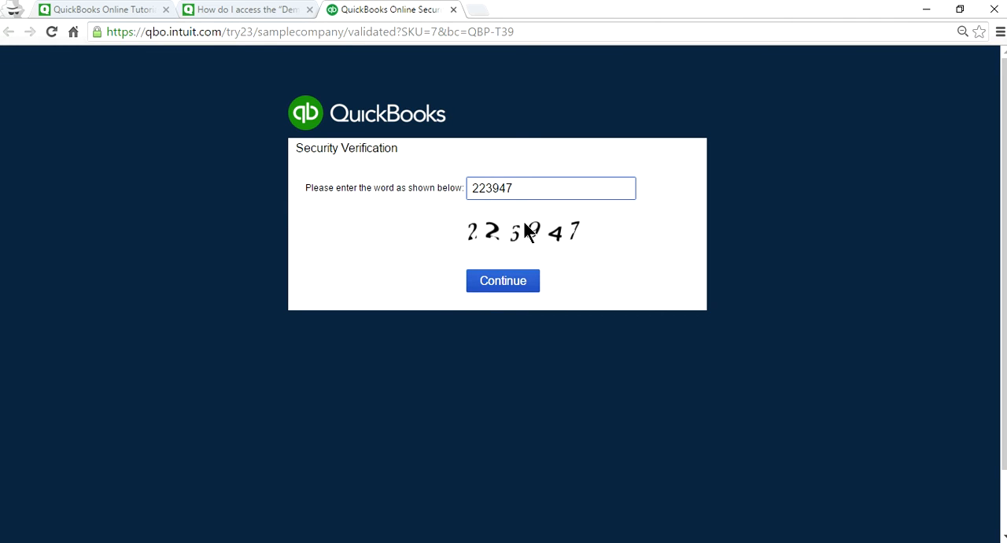
{"action": "left_click", "coordinate": [503, 287]}
Enter the new verification code to open the sample company and dismiss the March update notice.
{"action": "left_click", "coordinate": [535, 221]}
{"action": "type", "text": "515838"}
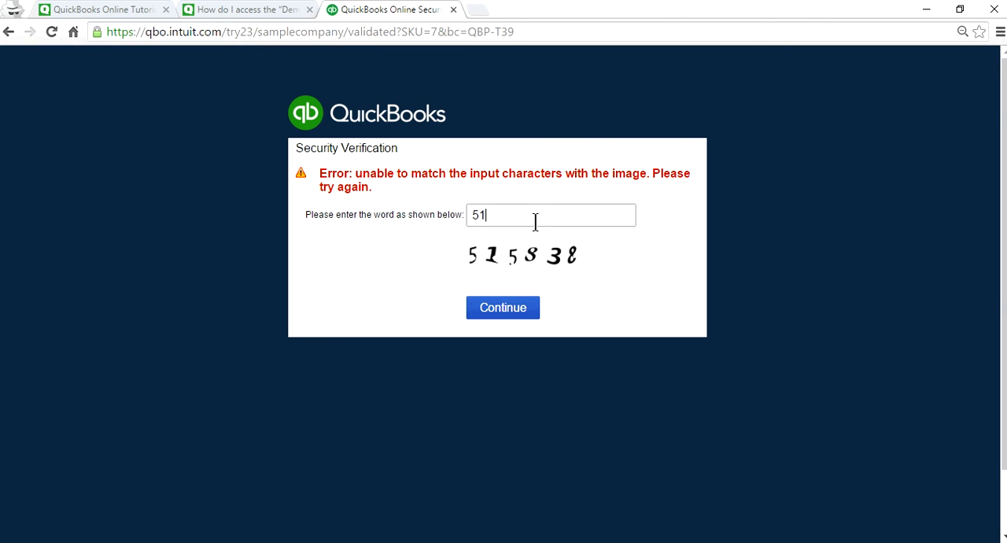
{"action": "left_click", "coordinate": [516, 308]}
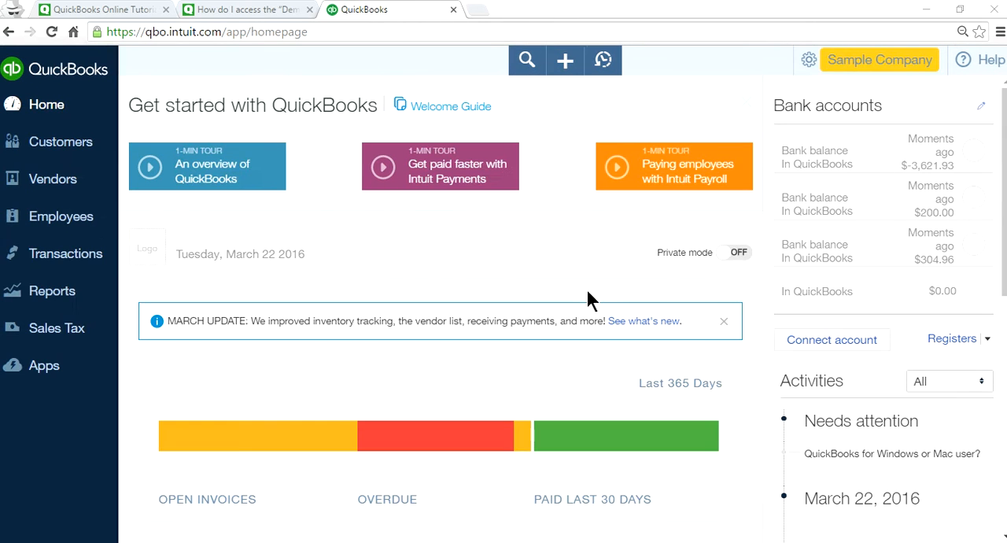
{"action": "left_click", "coordinate": [720, 320]}
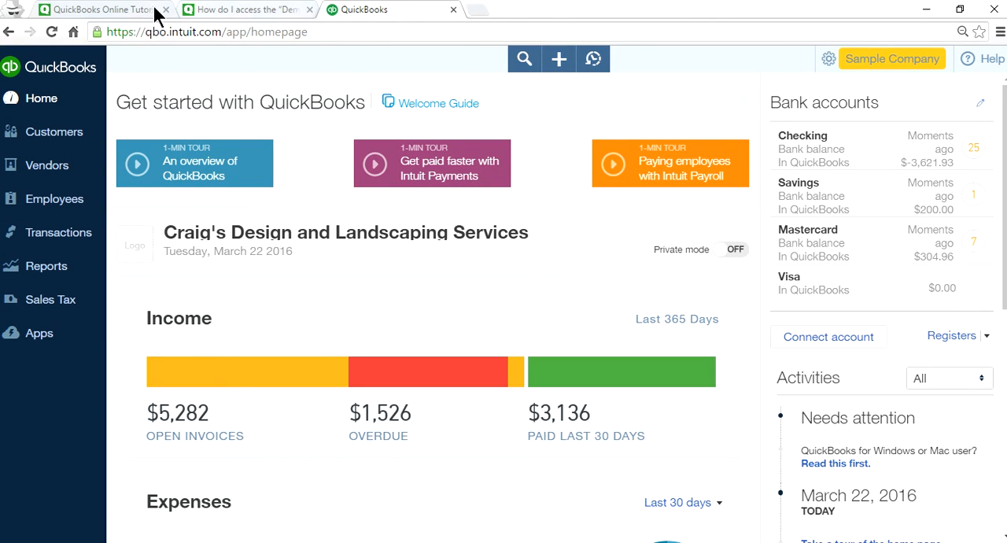
Look over the NewQBO home page and its demo company links by country, and return to the QuickBooks sample company.
{"action": "left_click", "coordinate": [126, 11]}
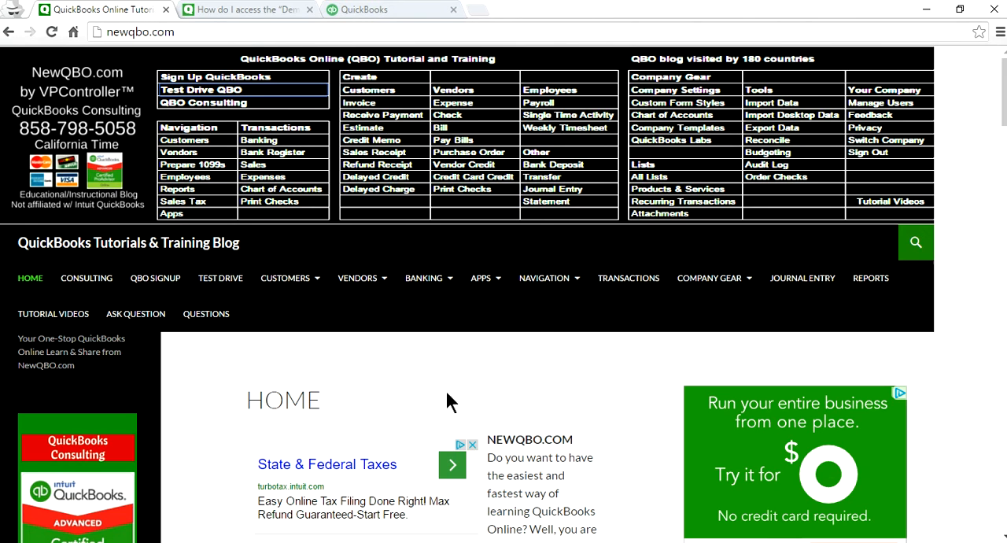
{"action": "left_click", "coordinate": [252, 9]}
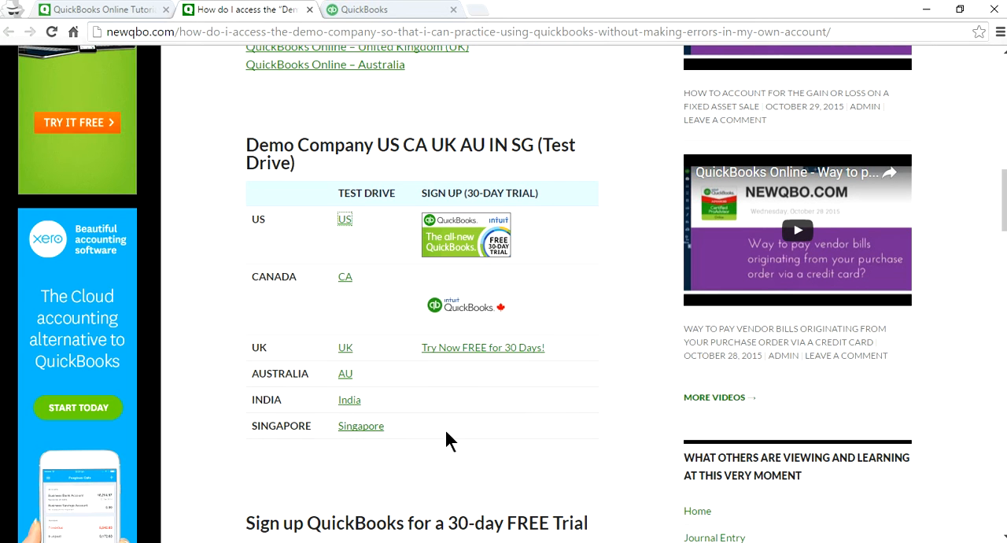
{"action": "scroll", "coordinate": [629, 421], "scroll_direction": "up", "scroll_amount": 4}
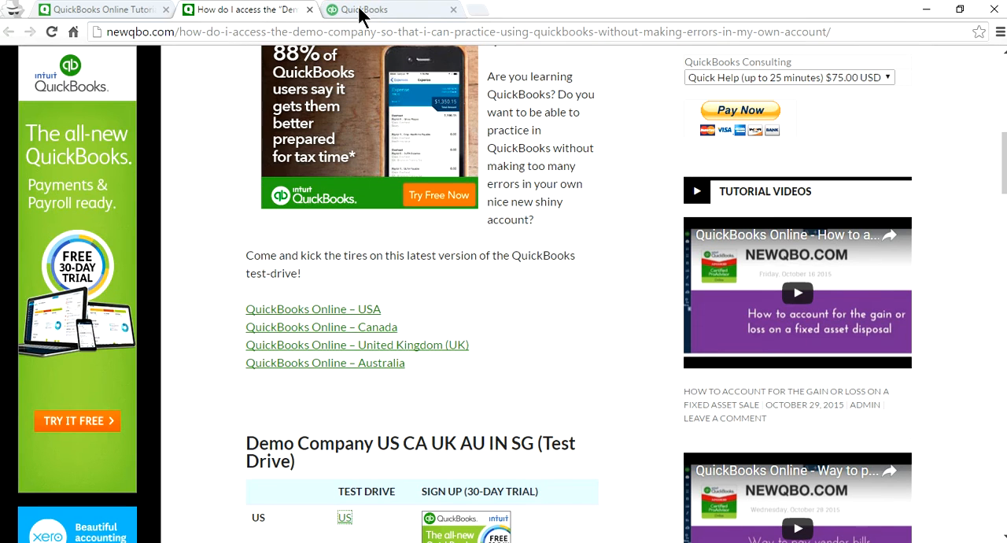
{"action": "left_click", "coordinate": [351, 11]}
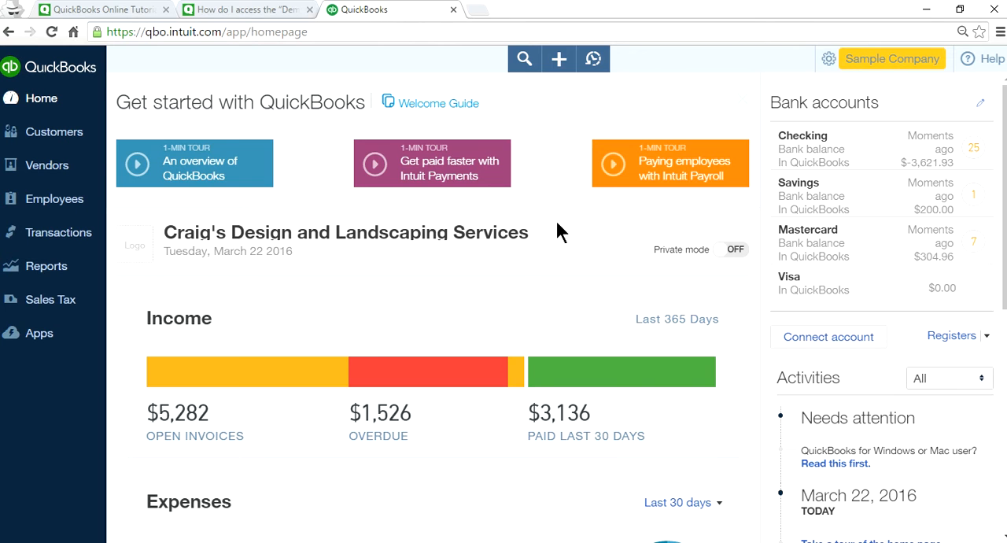
Filter the Products and Services list to the Inventory item type and sort it by quantity in ascending order.
{"action": "left_click", "coordinate": [870, 65]}
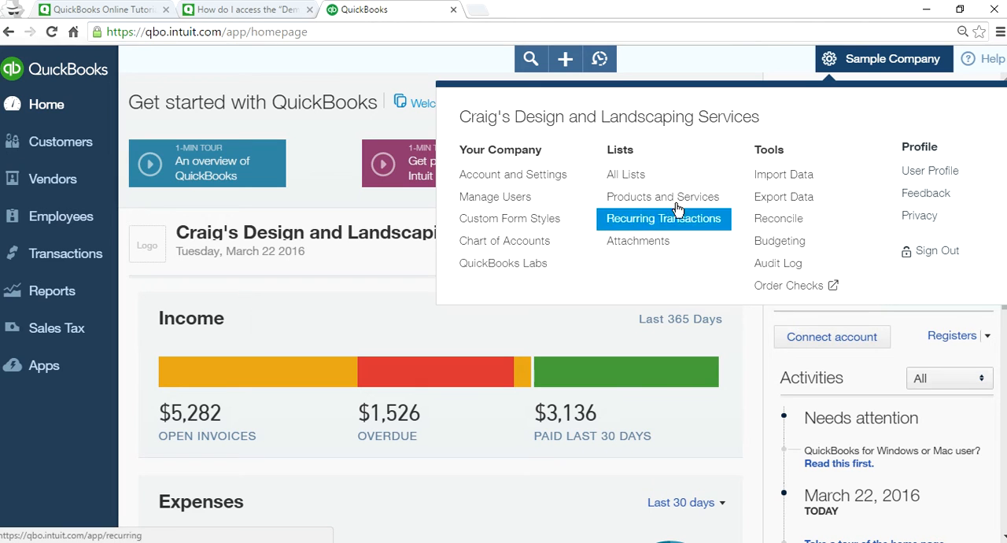
{"action": "left_click", "coordinate": [704, 197]}
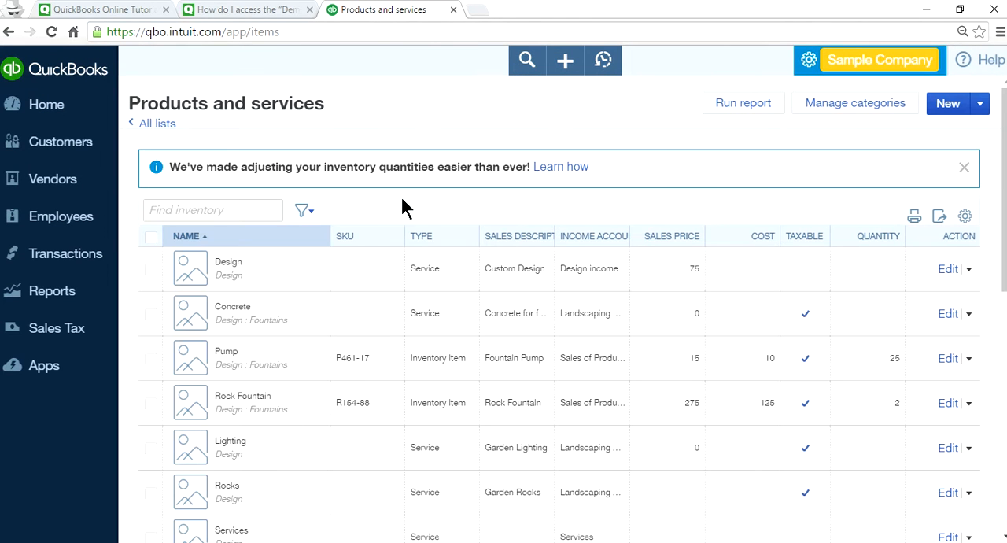
{"action": "left_click", "coordinate": [306, 213]}
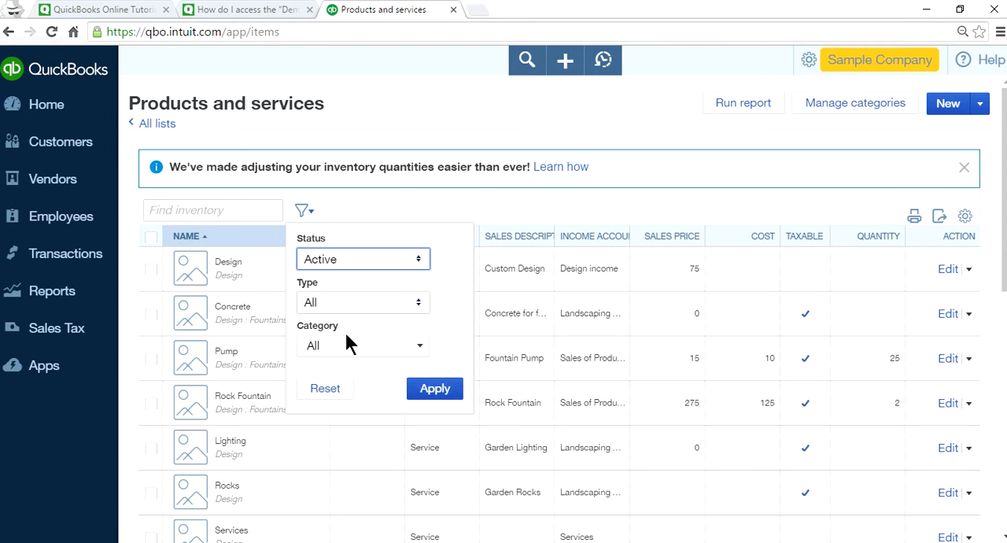
{"action": "left_click", "coordinate": [413, 309]}
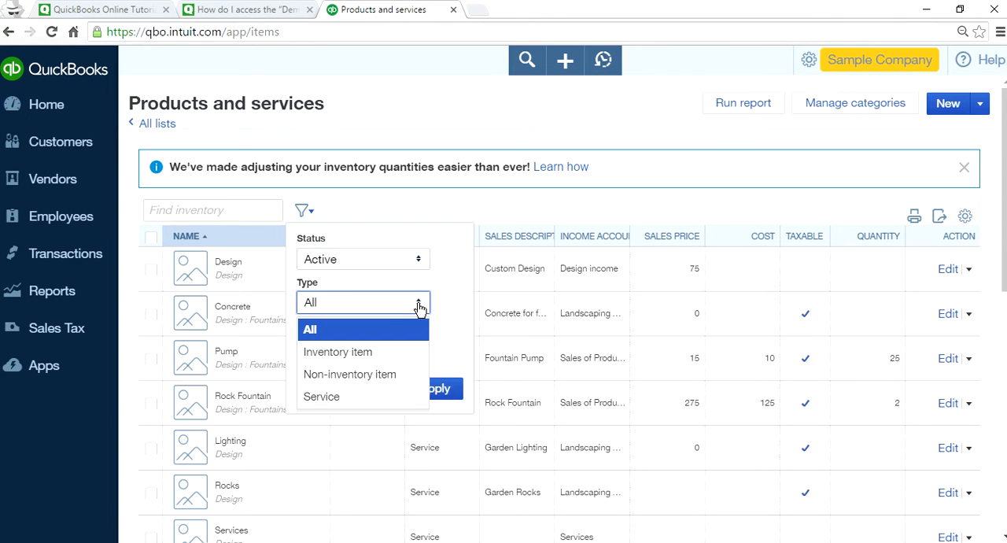
{"action": "left_click", "coordinate": [348, 353]}
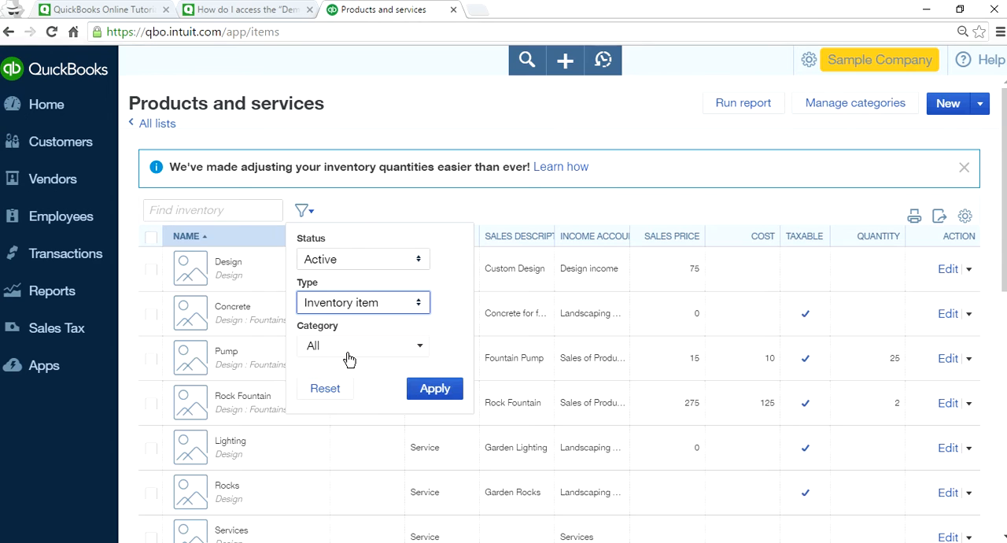
{"action": "left_click", "coordinate": [432, 389]}
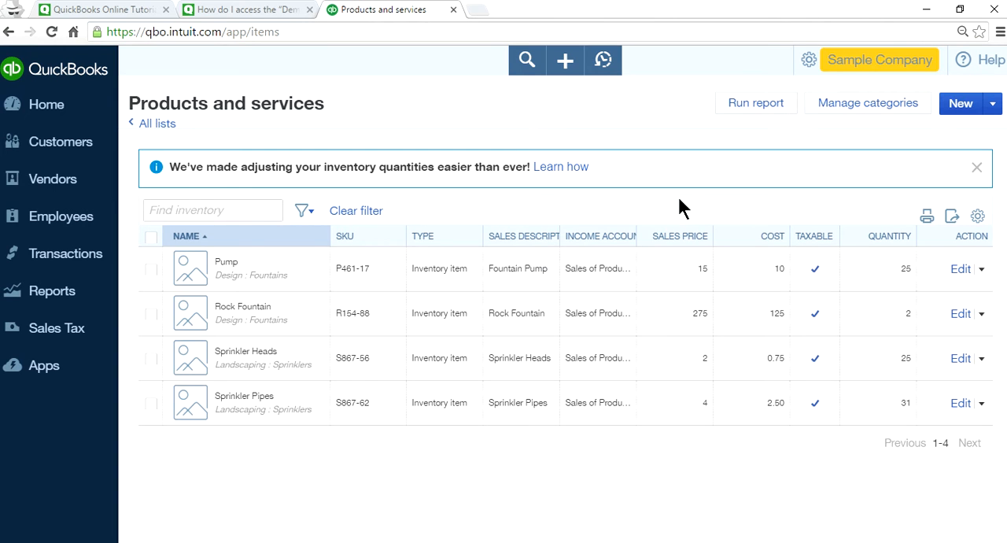
{"action": "left_click", "coordinate": [889, 238]}
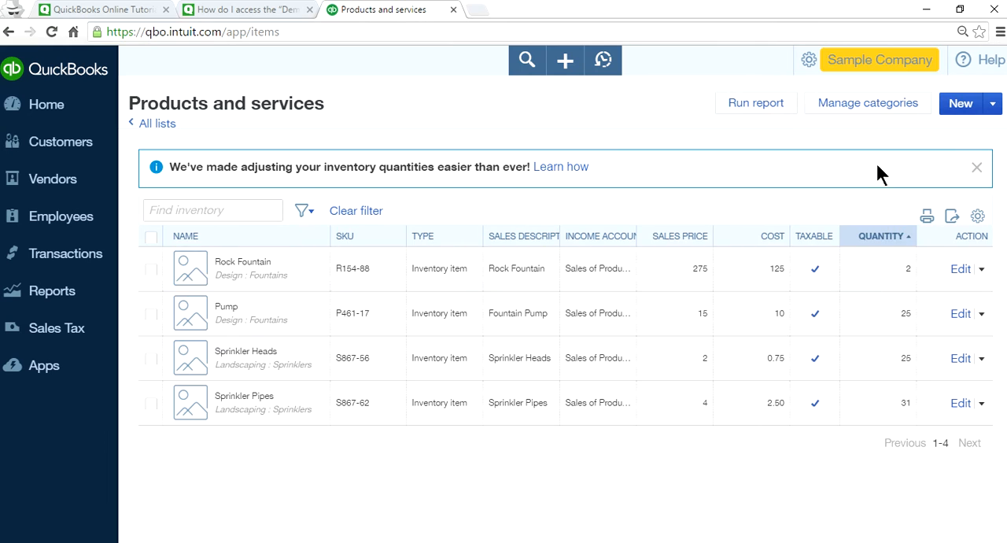
{"action": "left_click", "coordinate": [959, 114]}
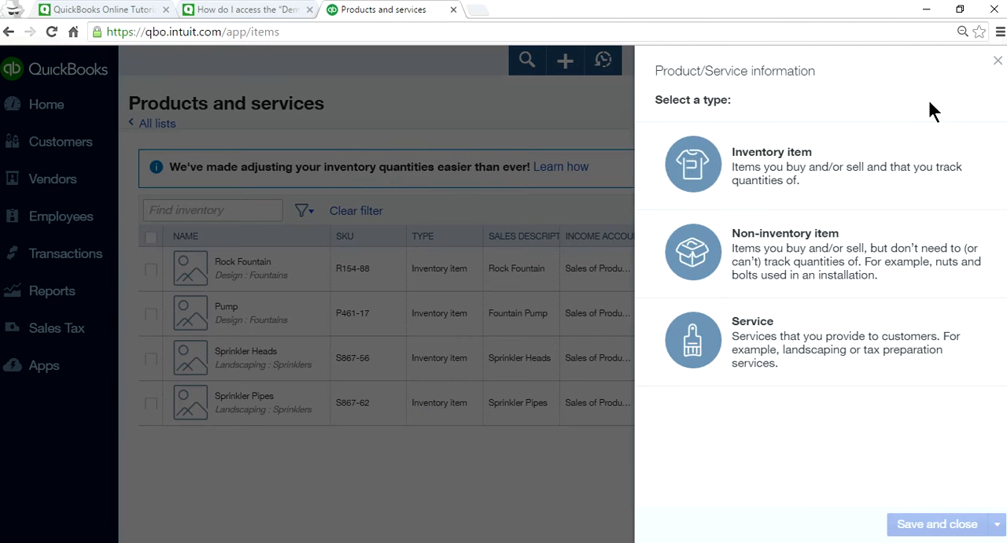
{"action": "left_click", "coordinate": [774, 173]}
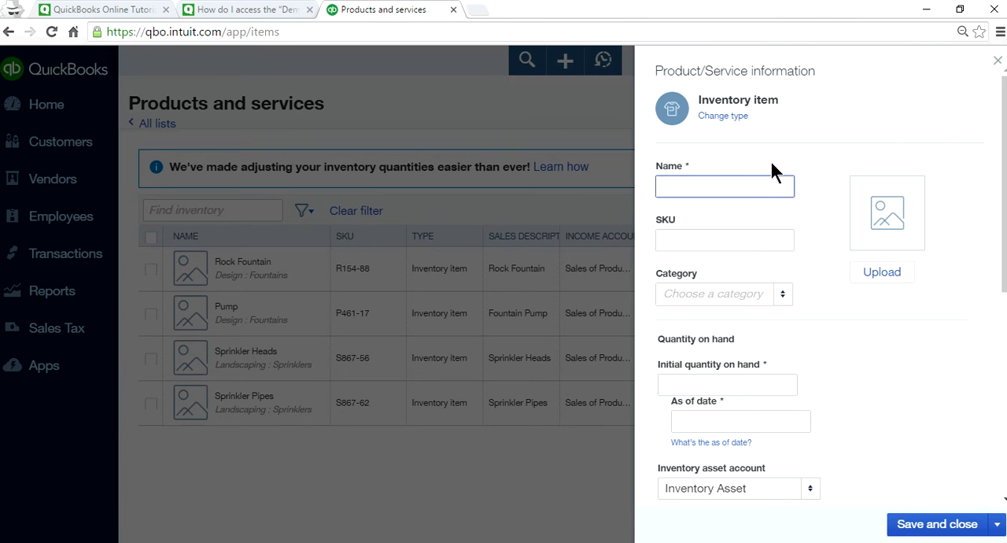
{"action": "left_click", "coordinate": [998, 62]}
Open the Rock Fountain item for editing, review its details and start a quantity adjustment for it.
{"action": "left_click", "coordinate": [959, 269]}
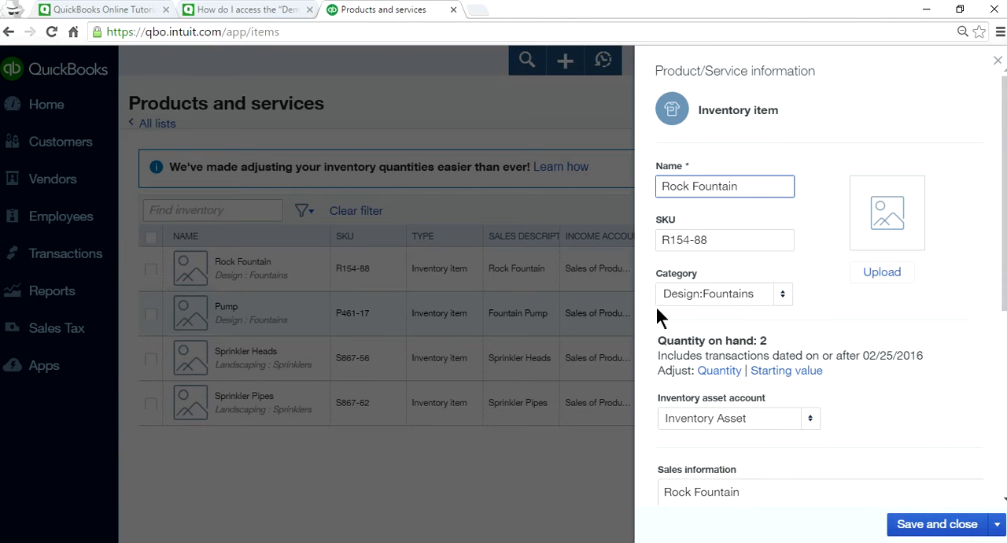
{"action": "scroll", "coordinate": [802, 375], "scroll_direction": "down", "scroll_amount": 1}
{"action": "scroll", "coordinate": [799, 374], "scroll_direction": "down", "scroll_amount": 1}
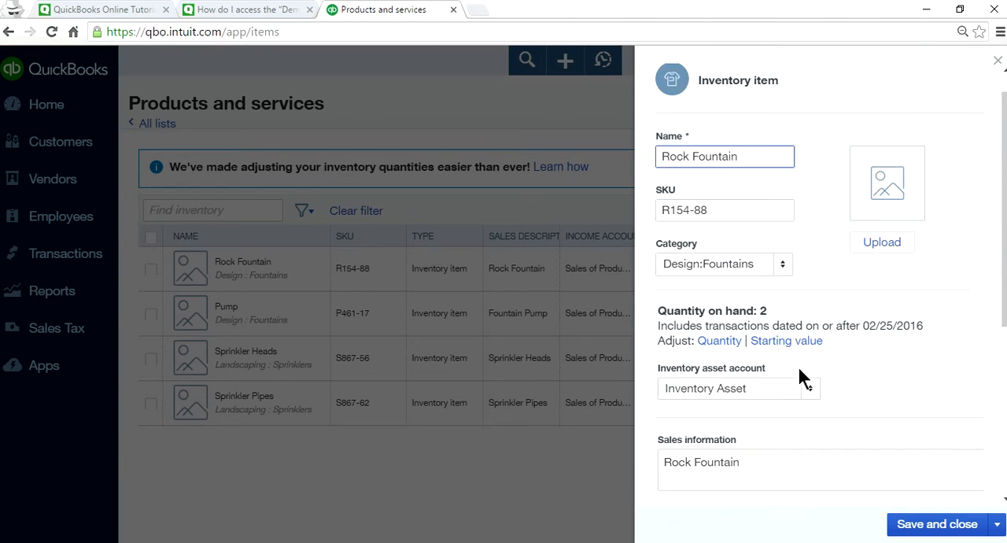
{"action": "scroll", "coordinate": [798, 331], "scroll_direction": "up", "scroll_amount": 2}
{"action": "scroll", "coordinate": [806, 354], "scroll_direction": "down", "scroll_amount": 2}
{"action": "scroll", "coordinate": [826, 424], "scroll_direction": "down", "scroll_amount": 3}
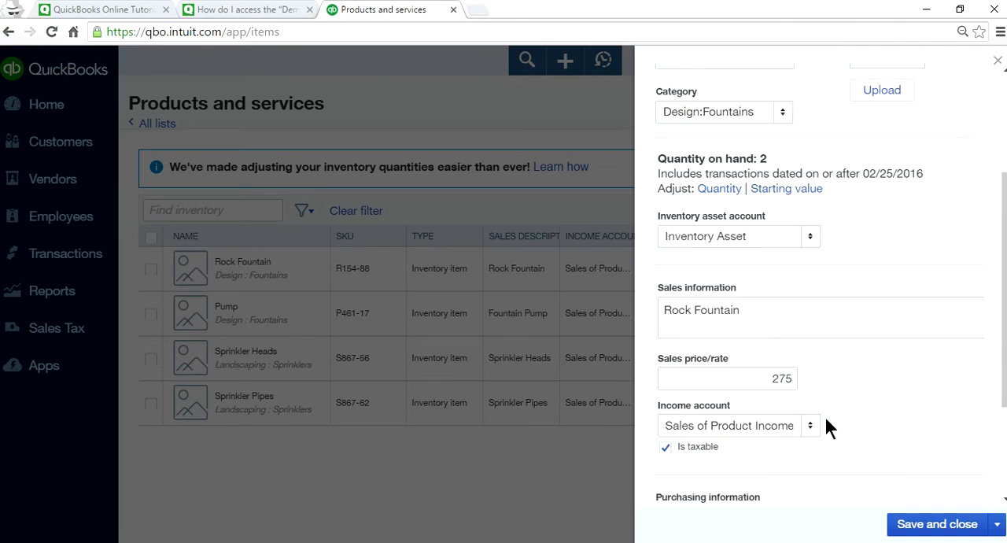
{"action": "scroll", "coordinate": [826, 421], "scroll_direction": "up", "scroll_amount": 3}
{"action": "scroll", "coordinate": [826, 417], "scroll_direction": "up", "scroll_amount": 2}
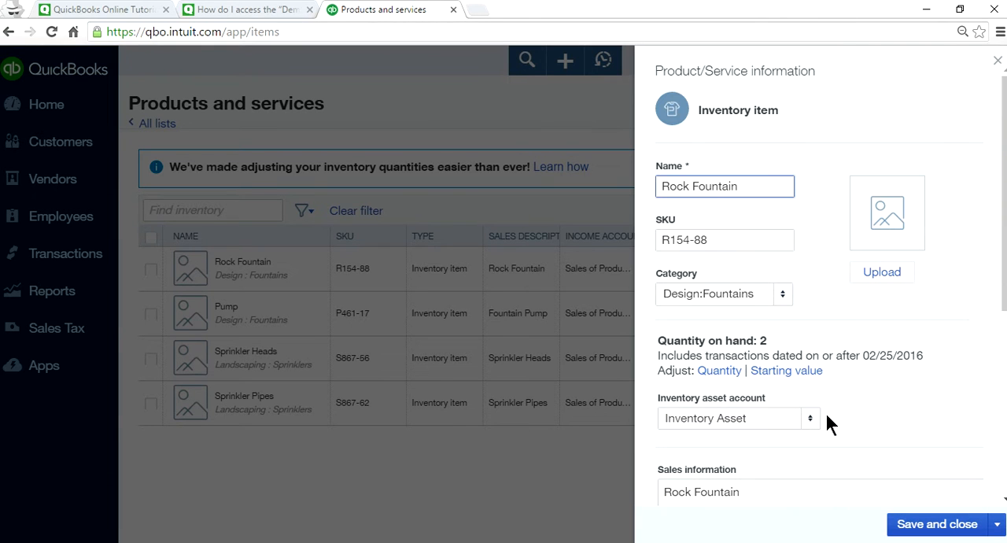
{"action": "left_click", "coordinate": [716, 371]}
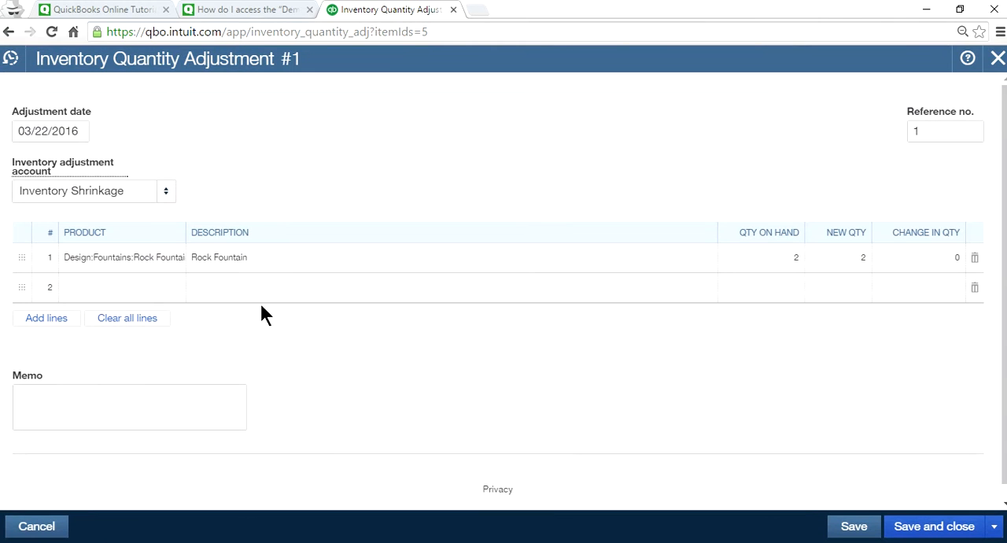
Set Rock Fountain's new quantity to 3 in the inventory adjustment, then save and close it.
{"action": "left_click", "coordinate": [849, 262]}
{"action": "type", "text": "3"}
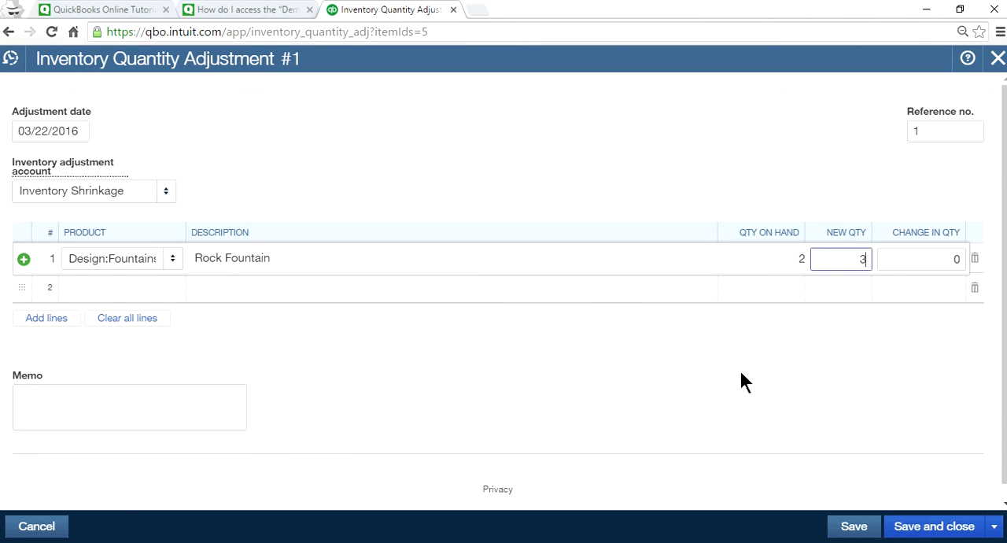
{"action": "left_click", "coordinate": [814, 364]}
{"action": "left_click", "coordinate": [849, 534]}
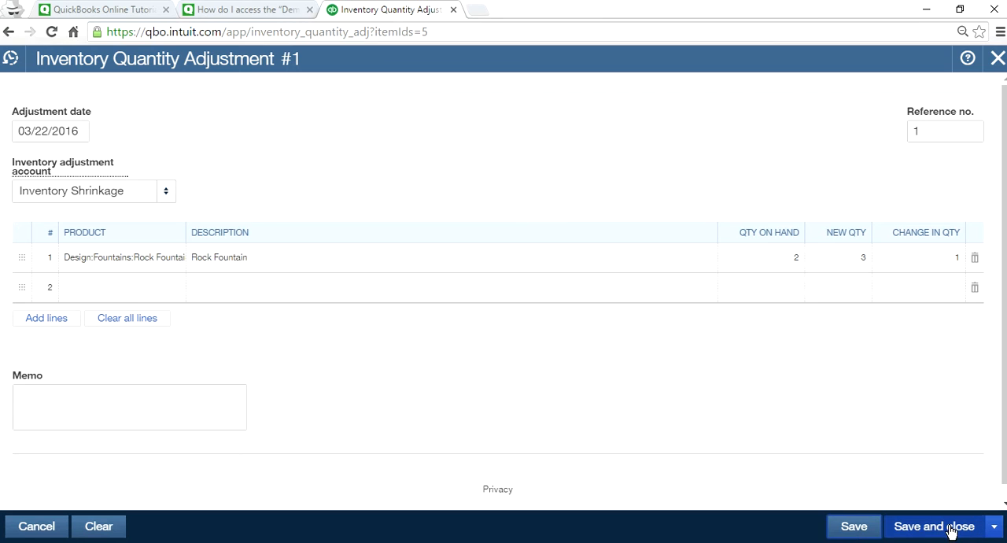
{"action": "left_click", "coordinate": [924, 533]}
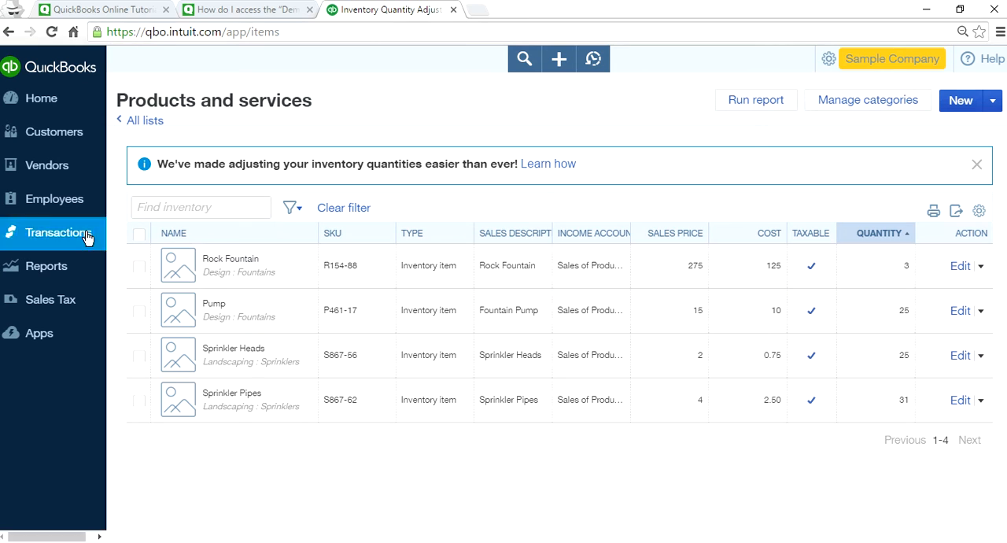
Select all listed inventory items and start a batch quantity adjustment for them.
{"action": "left_click", "coordinate": [138, 233]}
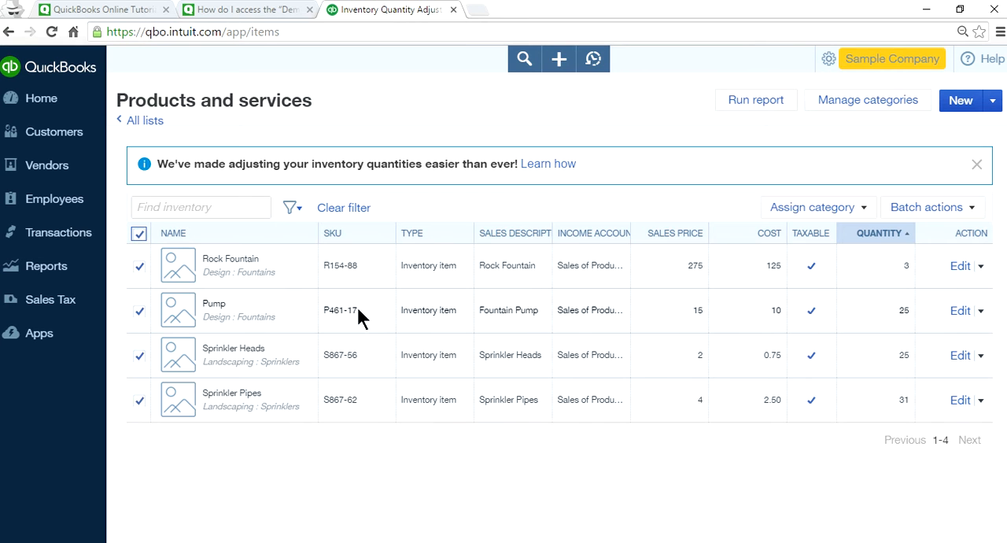
{"action": "left_click", "coordinate": [971, 211]}
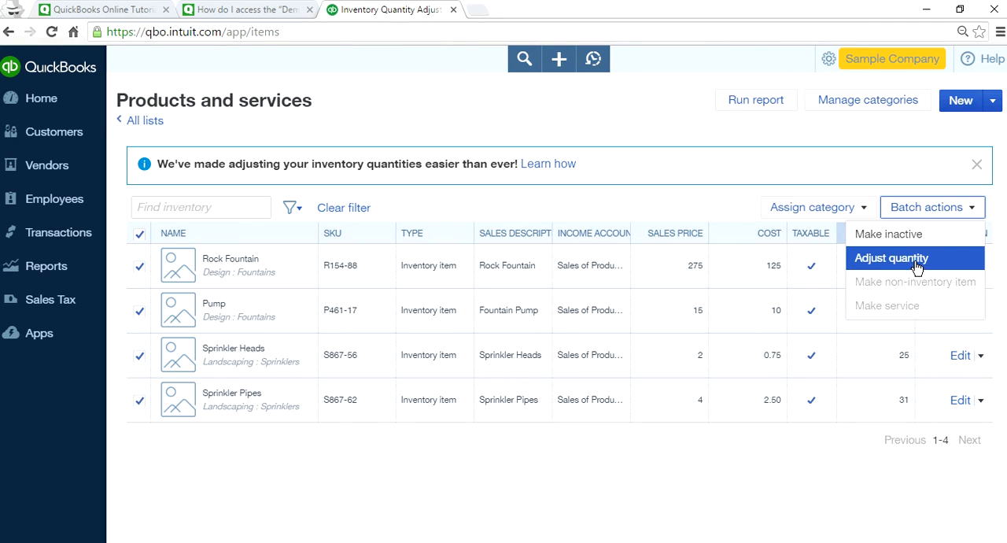
{"action": "left_click", "coordinate": [860, 273]}
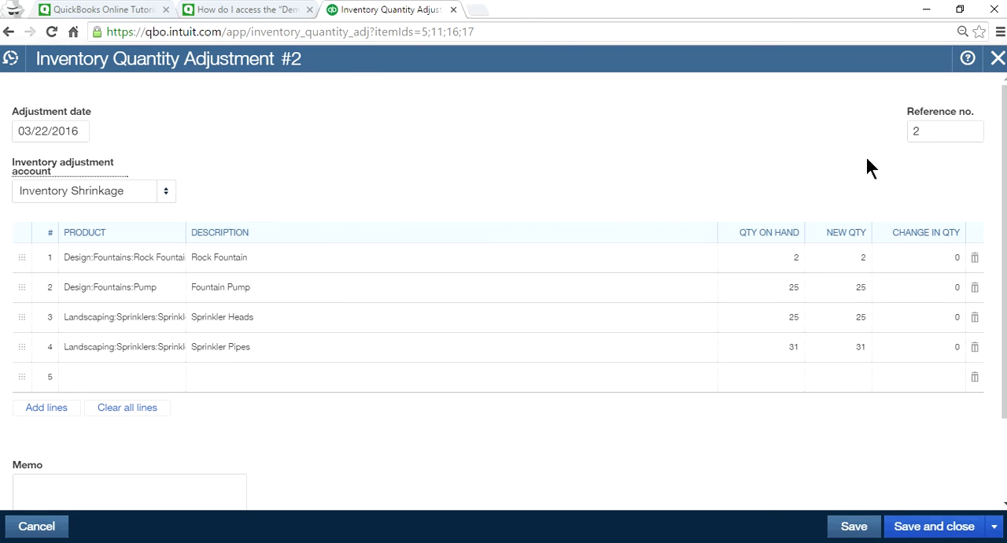
Set the reference number of the batch inventory quantity adjustment to 03222016-1.
{"action": "double_click", "coordinate": [916, 131]}
{"action": "type", "text": "0322201"}
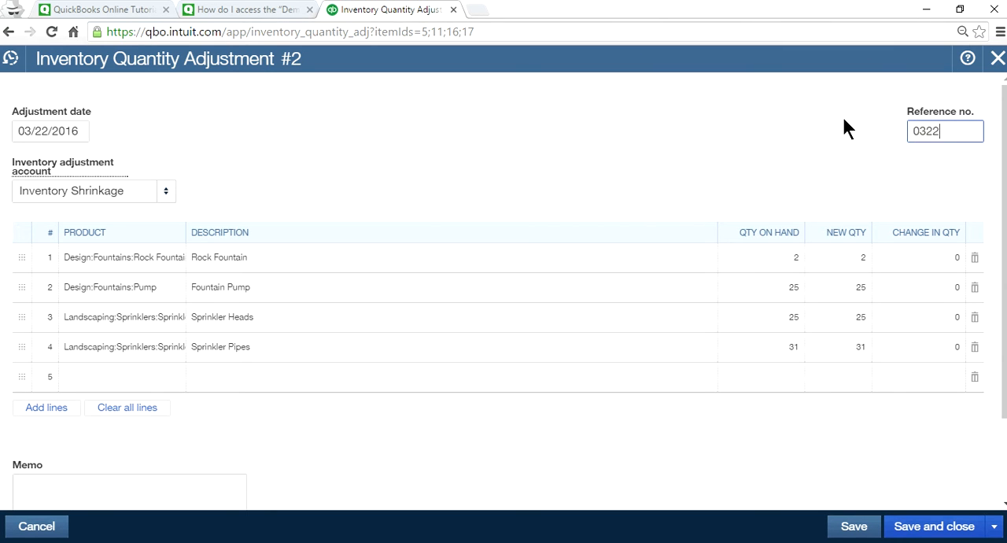
{"action": "type", "text": "6-1"}
Change the inventory adjustment account to Cost of Goods Sold.
{"action": "mouse_move", "coordinate": [83, 176]}
{"action": "left_click", "coordinate": [136, 192]}
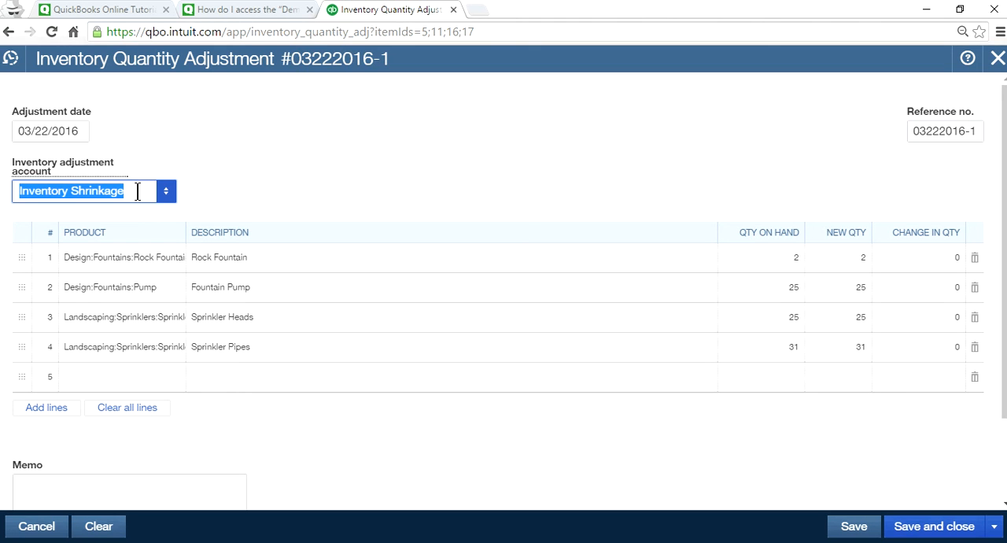
{"action": "left_click", "coordinate": [165, 192]}
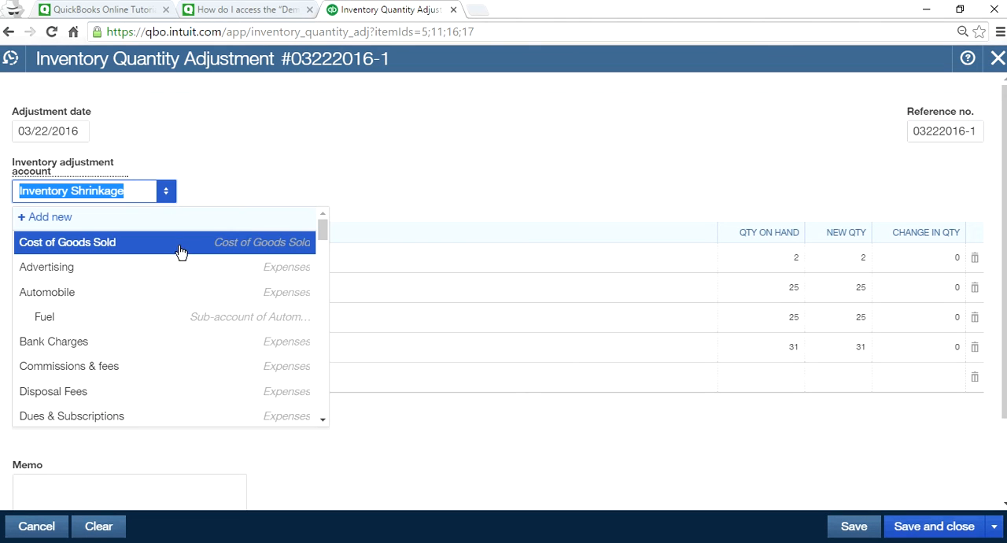
{"action": "left_click", "coordinate": [106, 243]}
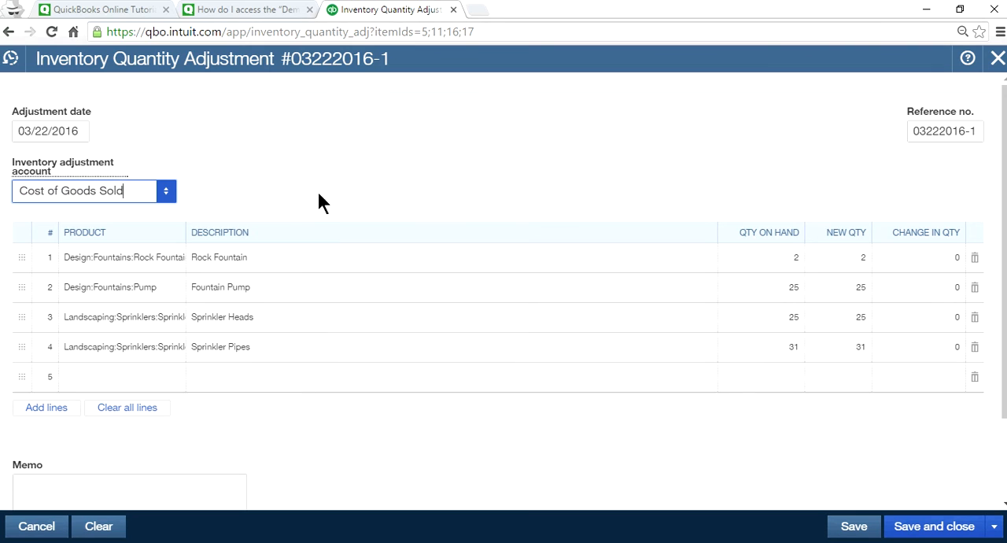
{"action": "left_click", "coordinate": [167, 191]}
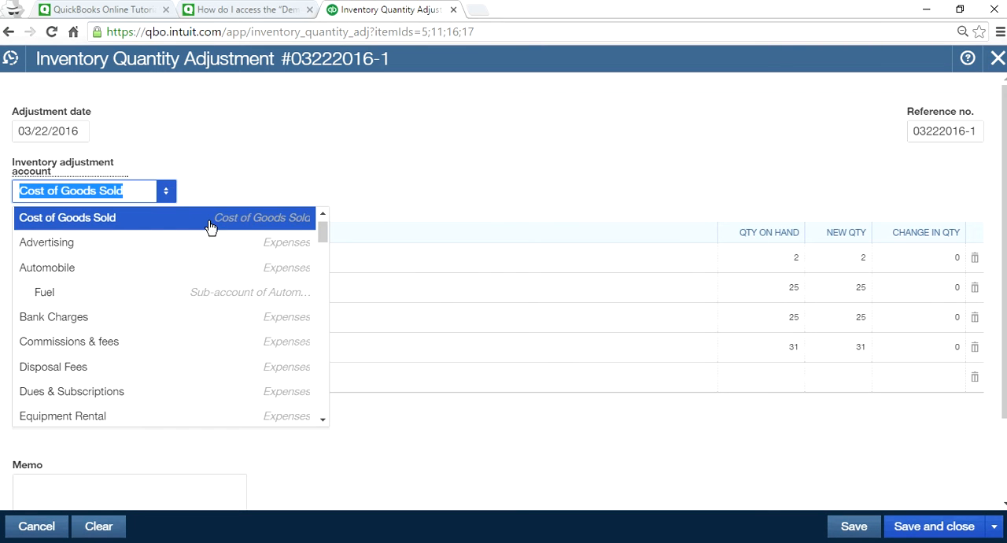
{"action": "left_click", "coordinate": [130, 224]}
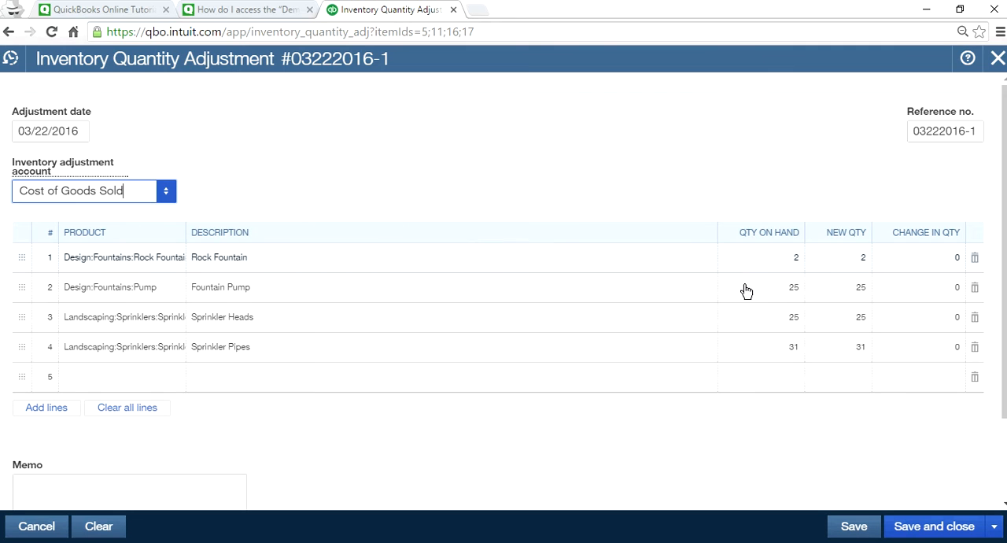
Set the new quantities to 10 for Rock Fountain, 20 for Pump, 30 for Sprinkler Heads and 50 for Sprinkler Pipes.
{"action": "left_click", "coordinate": [853, 262]}
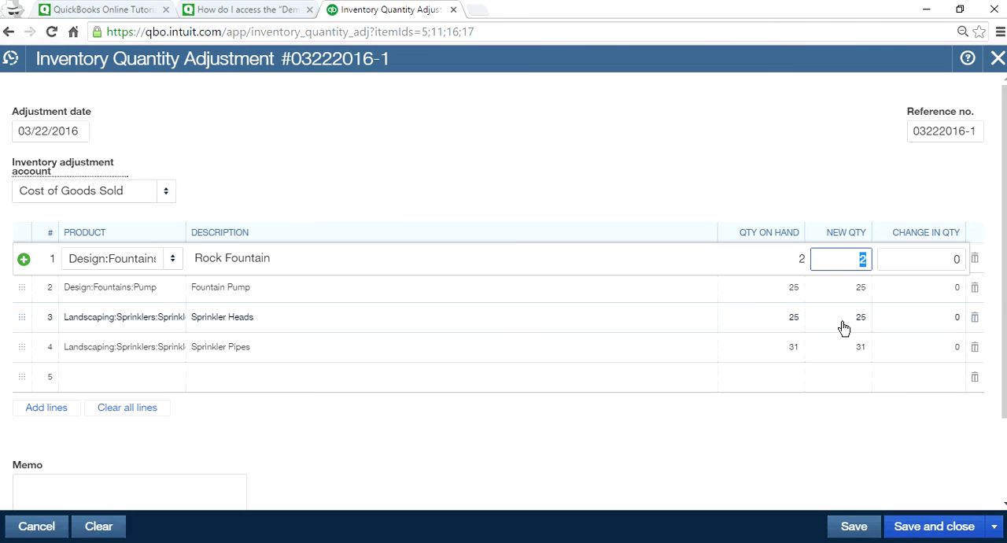
{"action": "type", "text": "10"}
{"action": "left_click", "coordinate": [844, 292]}
{"action": "type", "text": "20"}
{"action": "left_click", "coordinate": [850, 319]}
{"action": "type", "text": "30"}
{"action": "left_click", "coordinate": [856, 349]}
{"action": "type", "text": "50"}
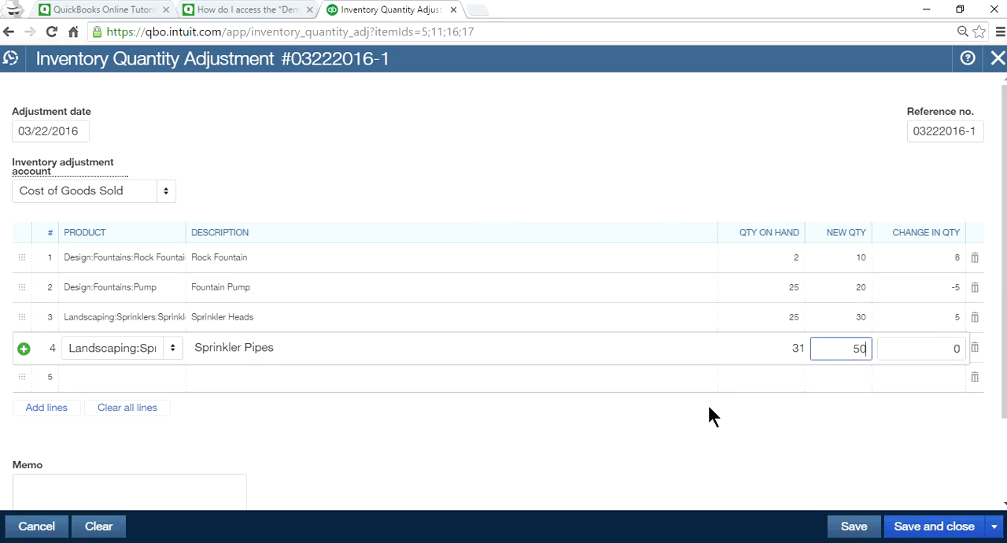
{"action": "left_click", "coordinate": [717, 396]}
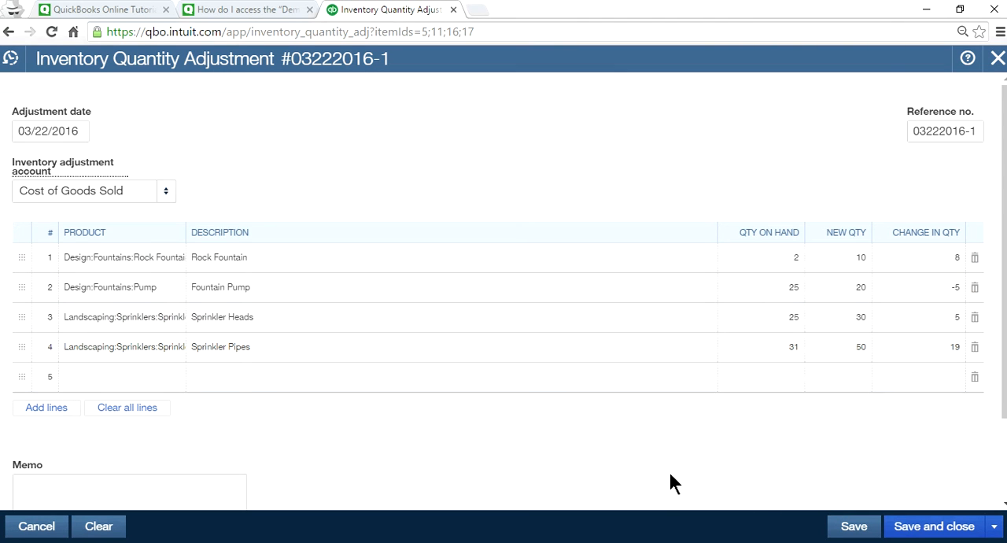
Enter the memo "physical inventory adjustment" and save the adjustment, keeping the form open.
{"action": "scroll", "coordinate": [551, 483], "scroll_direction": "down", "scroll_amount": 2}
{"action": "left_click", "coordinate": [170, 403]}
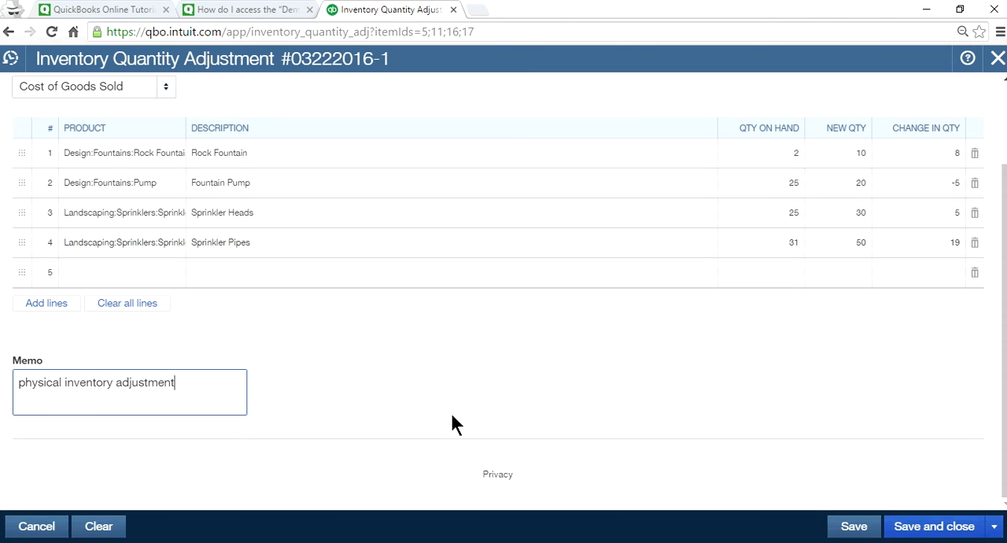
{"action": "scroll", "coordinate": [453, 423], "scroll_direction": "up", "scroll_amount": 2}
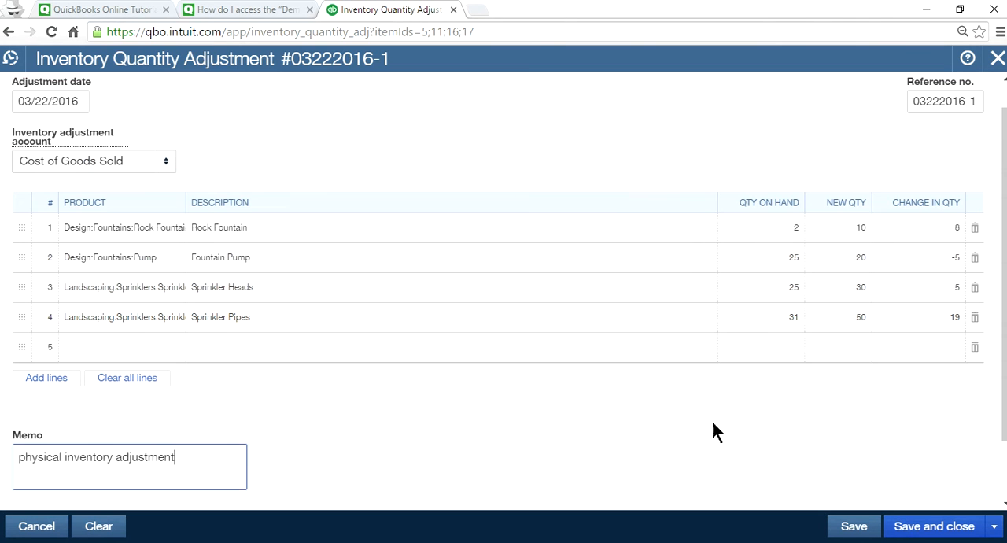
{"action": "left_click", "coordinate": [867, 534]}
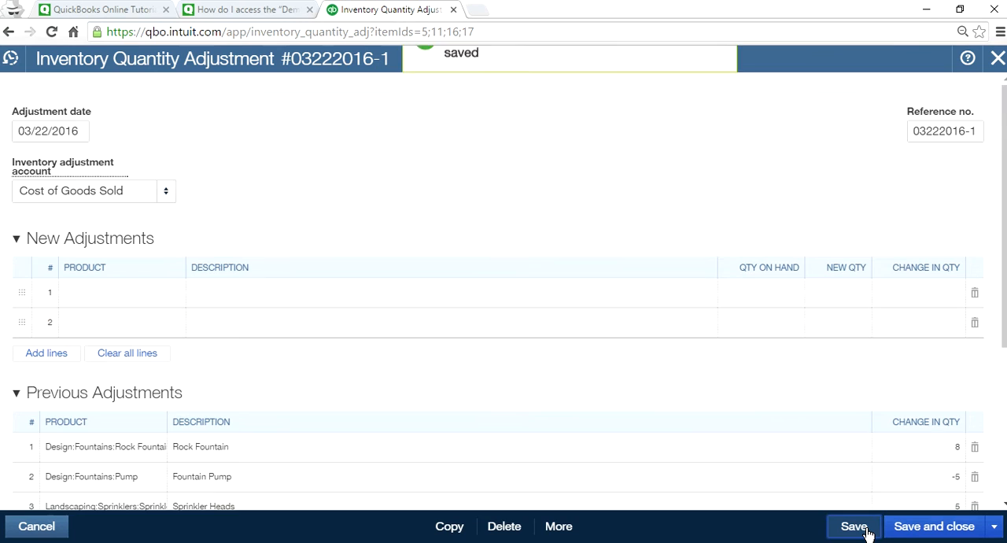
Review the previous adjustments on the saved form and open its transaction journal.
{"action": "scroll", "coordinate": [645, 399], "scroll_direction": "down", "scroll_amount": 4}
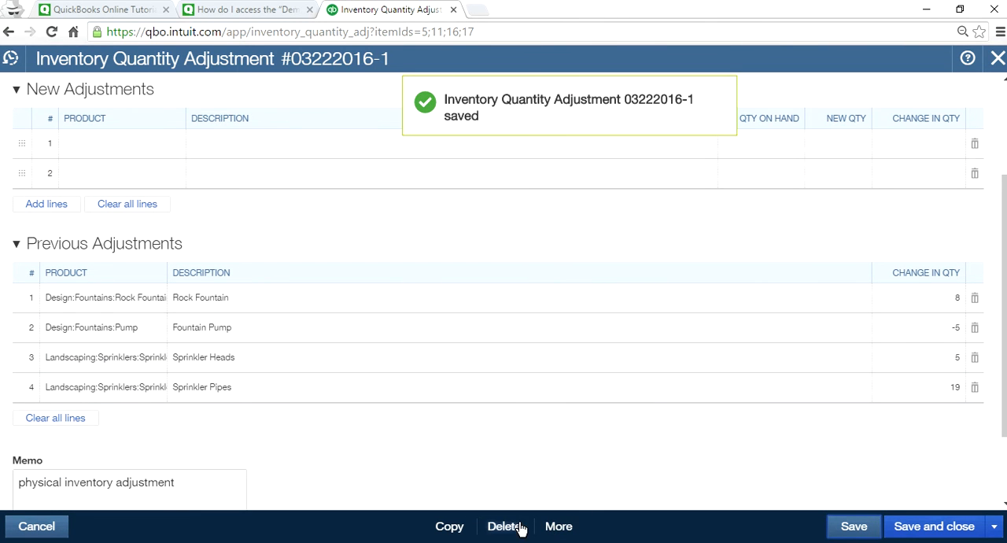
{"action": "left_click", "coordinate": [560, 528]}
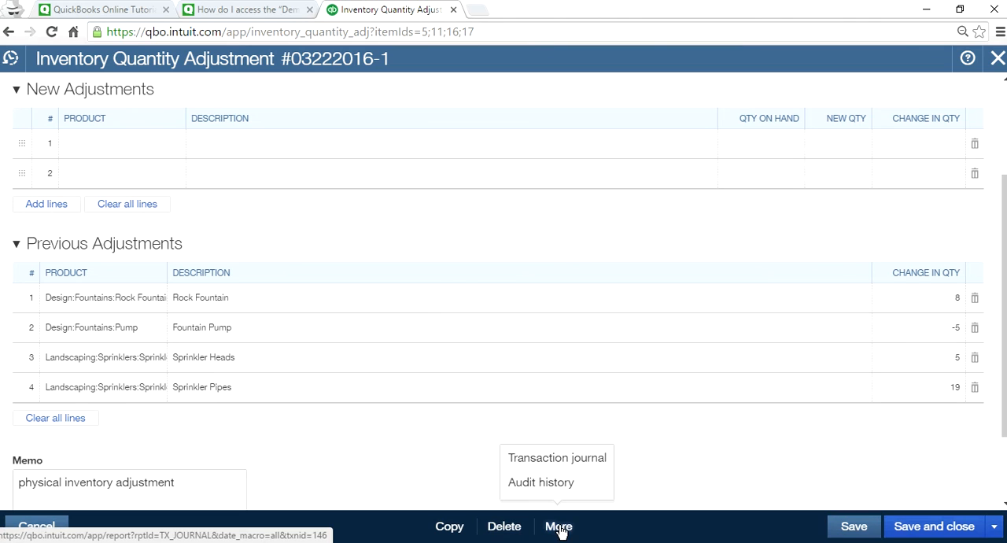
{"action": "left_click", "coordinate": [569, 463]}
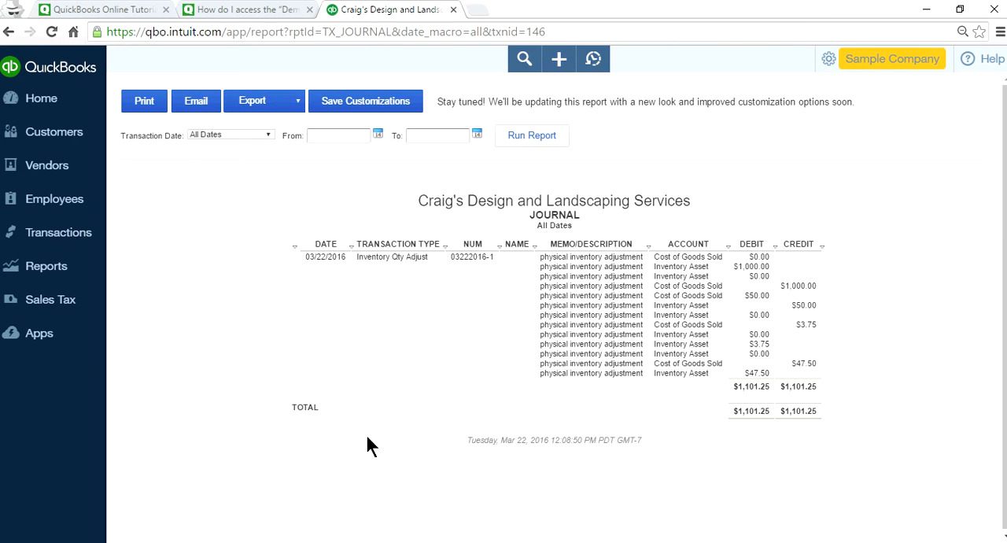
Return from the journal report to the inventory quantity adjustment form, then save and close it.
{"action": "left_click", "coordinate": [9, 31]}
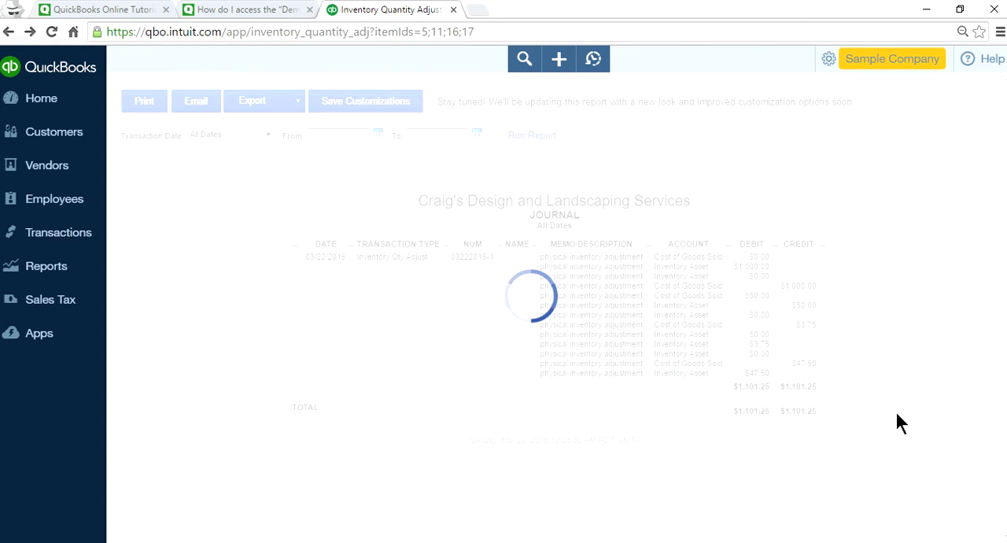
{"action": "left_click", "coordinate": [921, 533]}
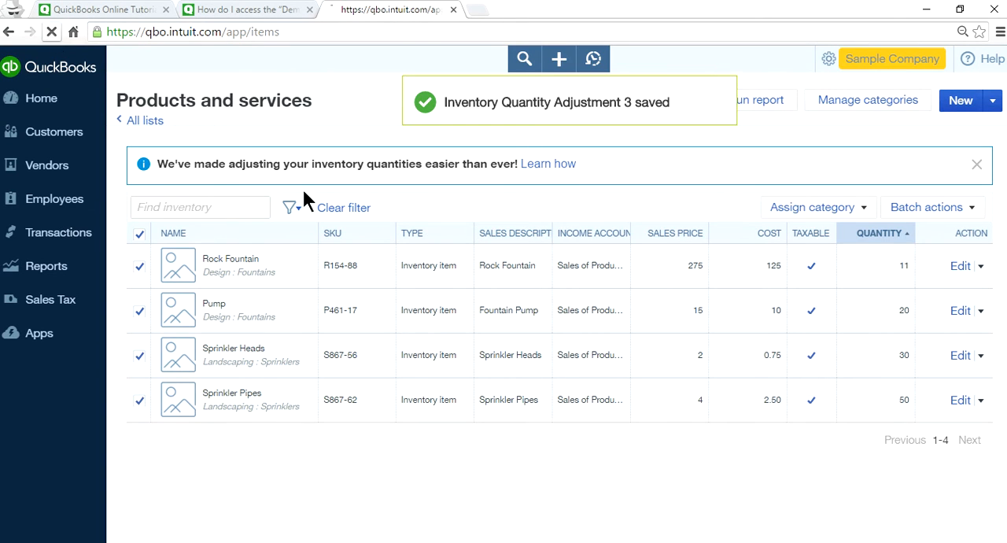
Reload the Products and Services list and filter it to the Inventory item type.
{"action": "left_click", "coordinate": [51, 32]}
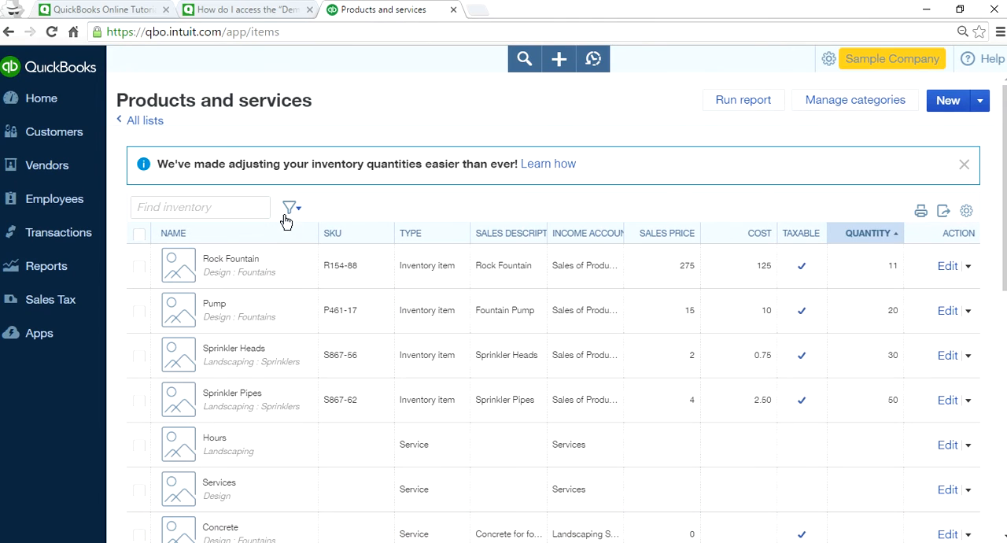
{"action": "left_click", "coordinate": [291, 207]}
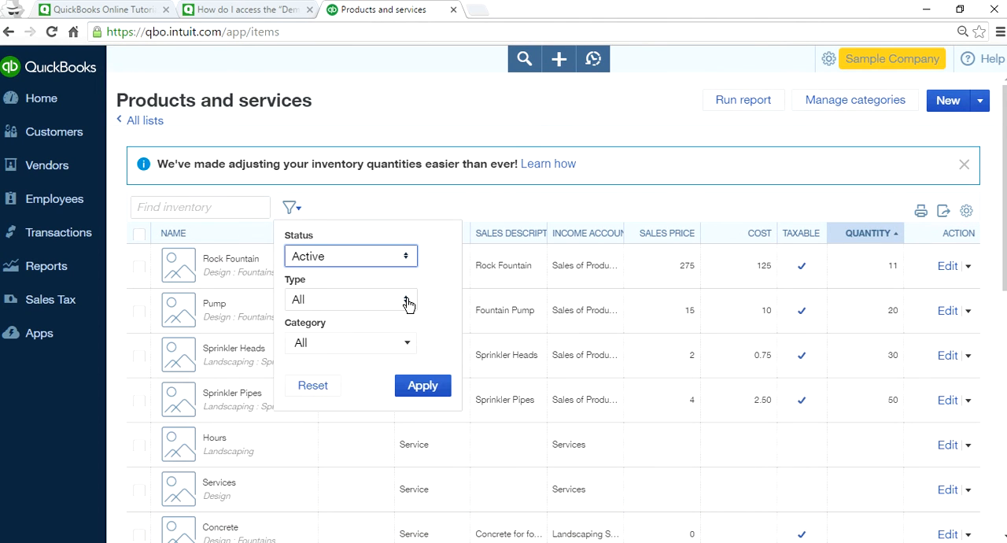
{"action": "left_click", "coordinate": [408, 304]}
{"action": "left_click", "coordinate": [354, 347]}
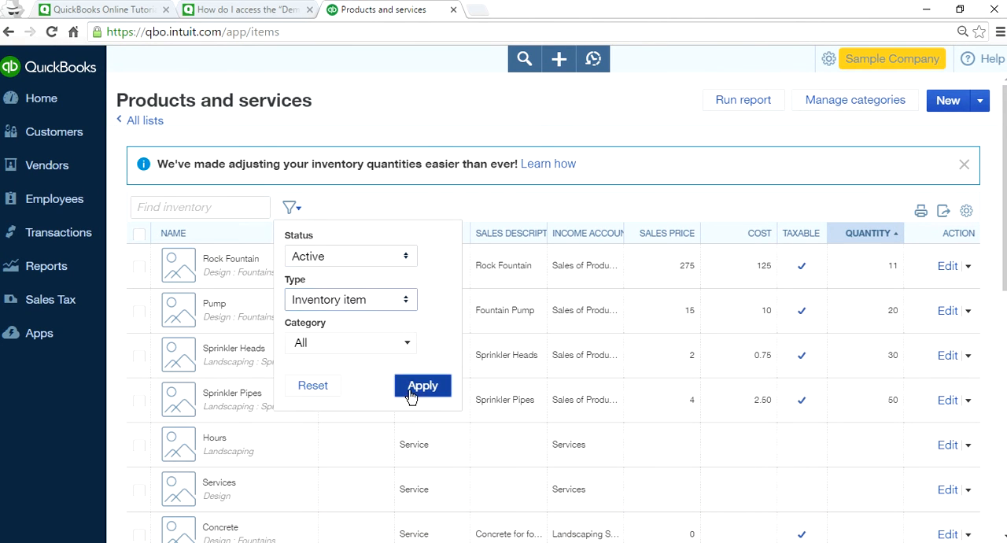
{"action": "left_click", "coordinate": [419, 386]}
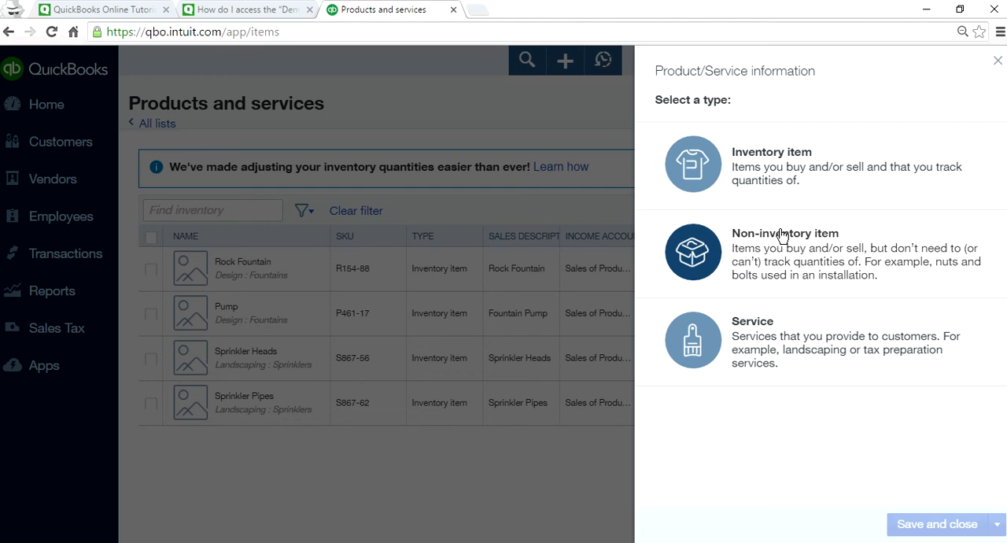
{"action": "left_click", "coordinate": [766, 169]}
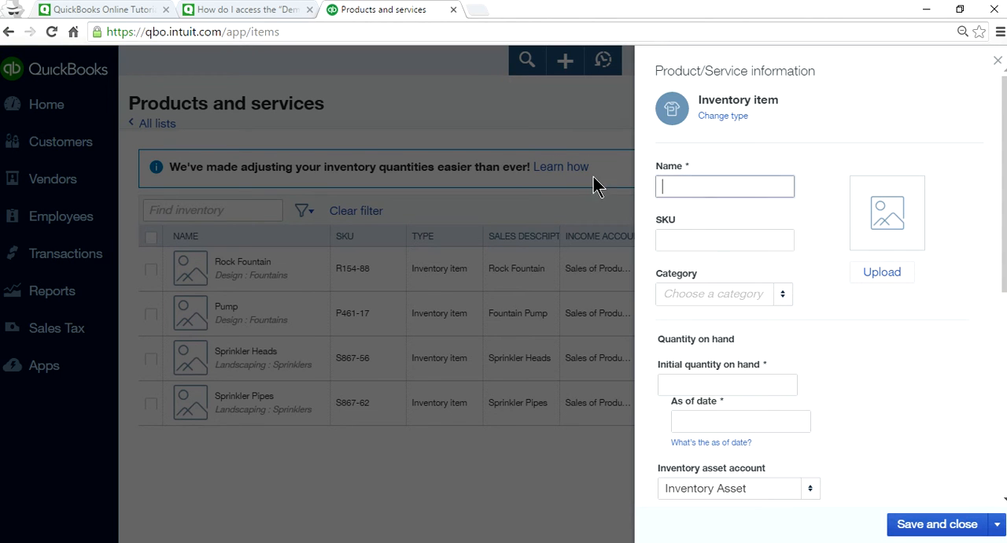
{"action": "left_click", "coordinate": [469, 63]}
{"action": "left_click", "coordinate": [997, 62]}
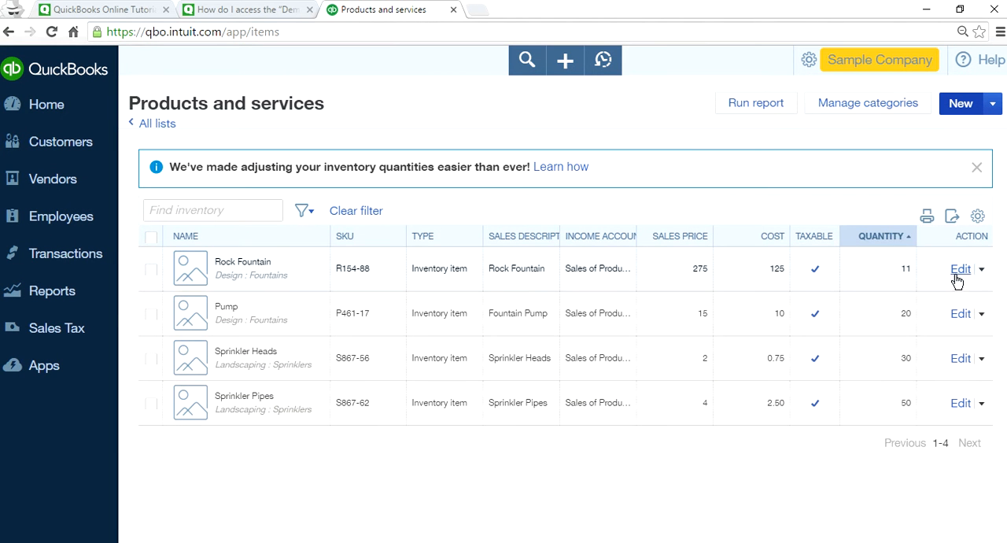
{"action": "left_click", "coordinate": [981, 271]}
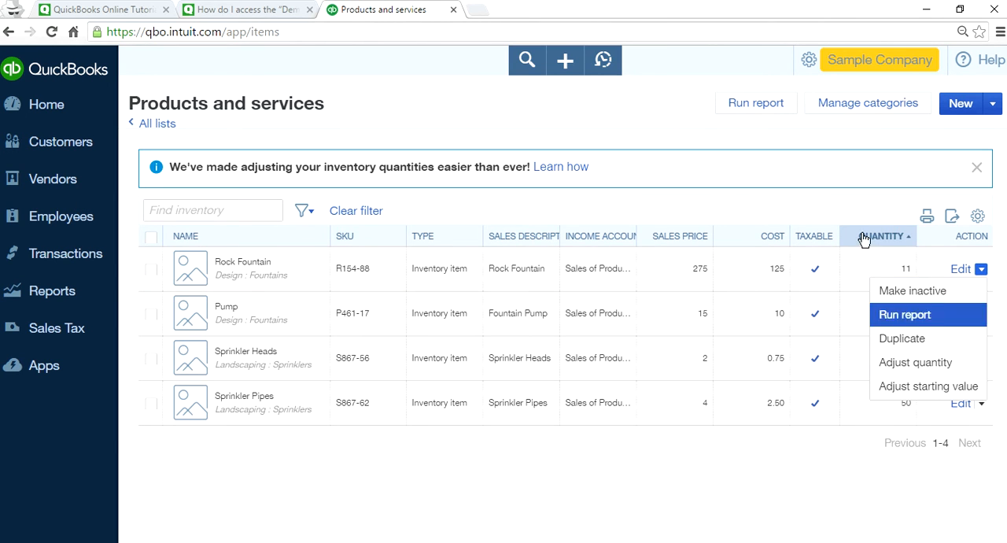
{"action": "left_click", "coordinate": [662, 117]}
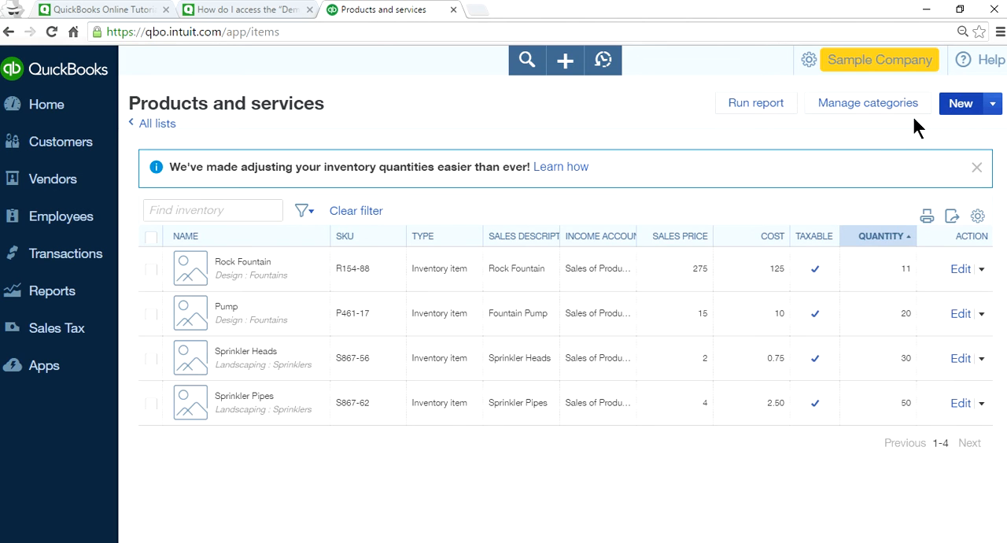
Start a new inventory item named Orange and copy its name into the SKU field.
{"action": "left_click", "coordinate": [960, 103]}
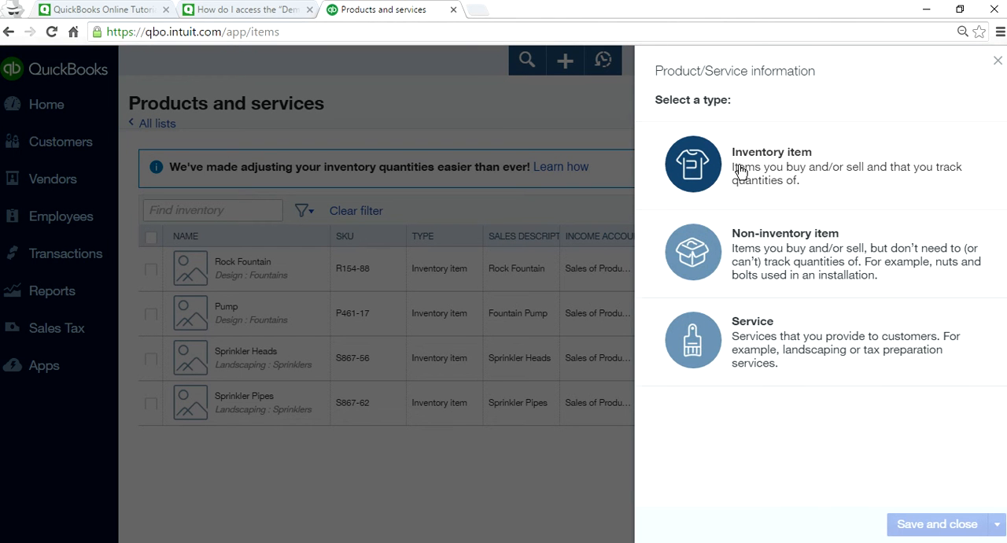
{"action": "left_click", "coordinate": [740, 172]}
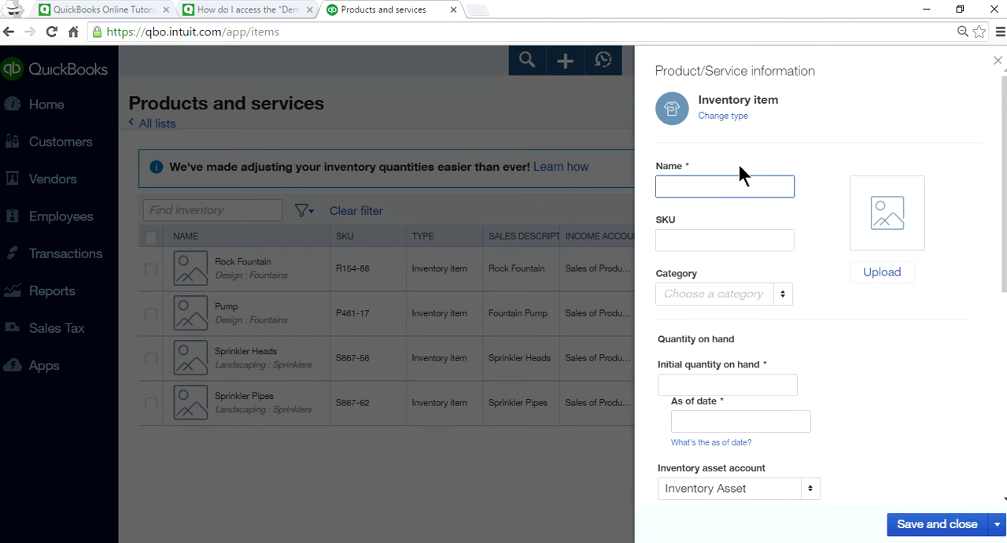
{"action": "left_click_drag", "start_coordinate": [717, 186], "coordinate": [659, 186]}
{"action": "right_click", "coordinate": [669, 187]}
{"action": "left_click", "coordinate": [694, 217]}
{"action": "left_click", "coordinate": [691, 240]}
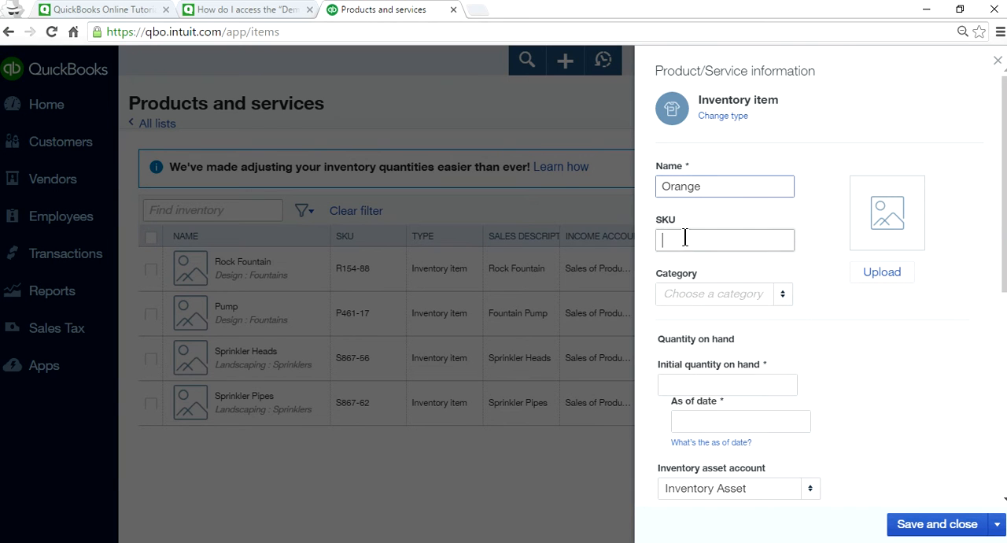
{"action": "right_click", "coordinate": [686, 235]}
{"action": "left_click", "coordinate": [677, 343]}
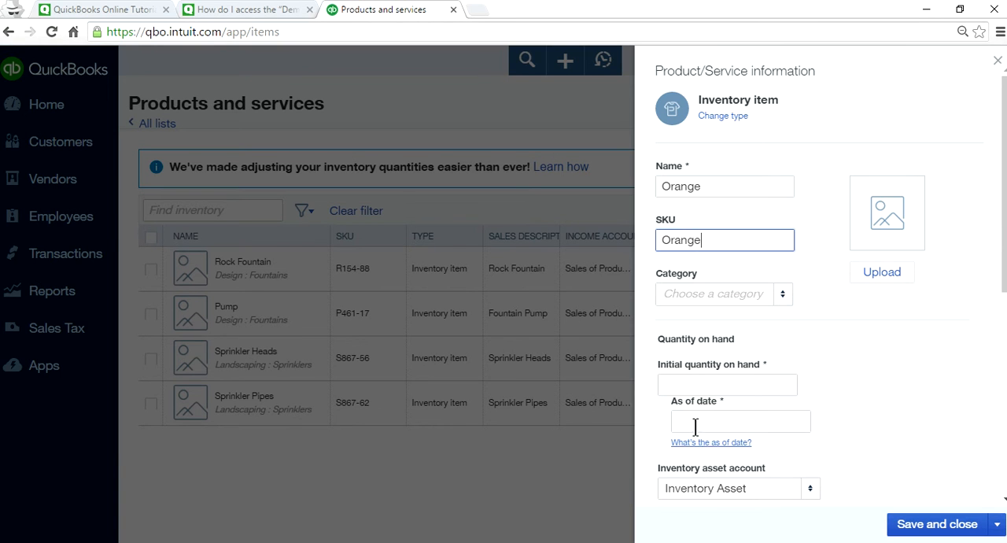
Set Orange's initial quantity on hand to 1000 with an as-of date of 03/22/2016.
{"action": "left_click", "coordinate": [708, 384]}
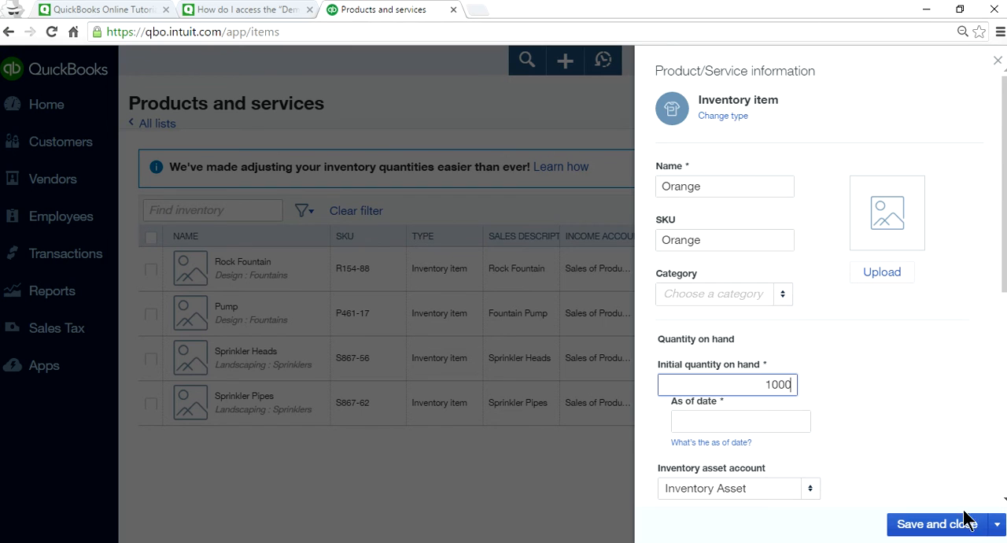
{"action": "left_click", "coordinate": [728, 421]}
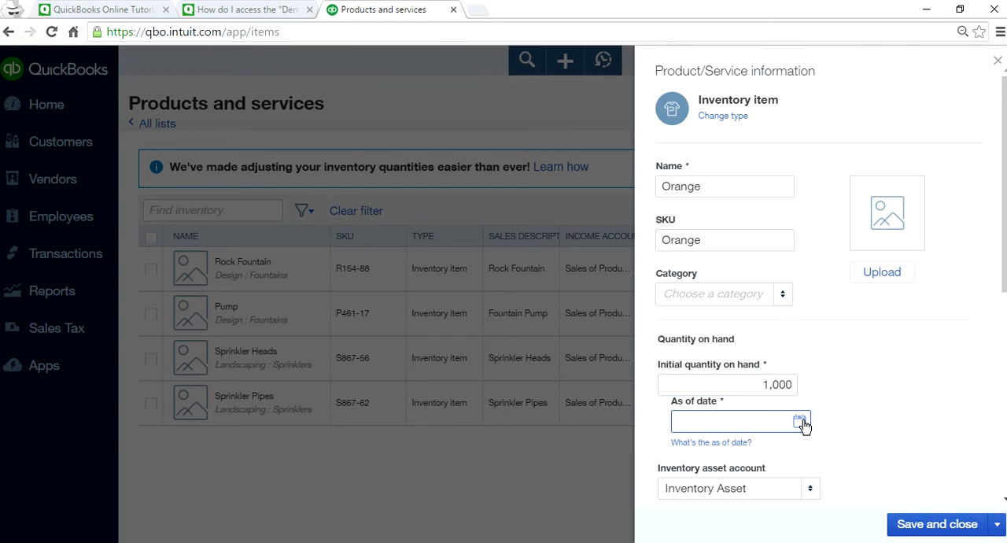
{"action": "left_click", "coordinate": [799, 421]}
{"action": "left_click", "coordinate": [914, 387]}
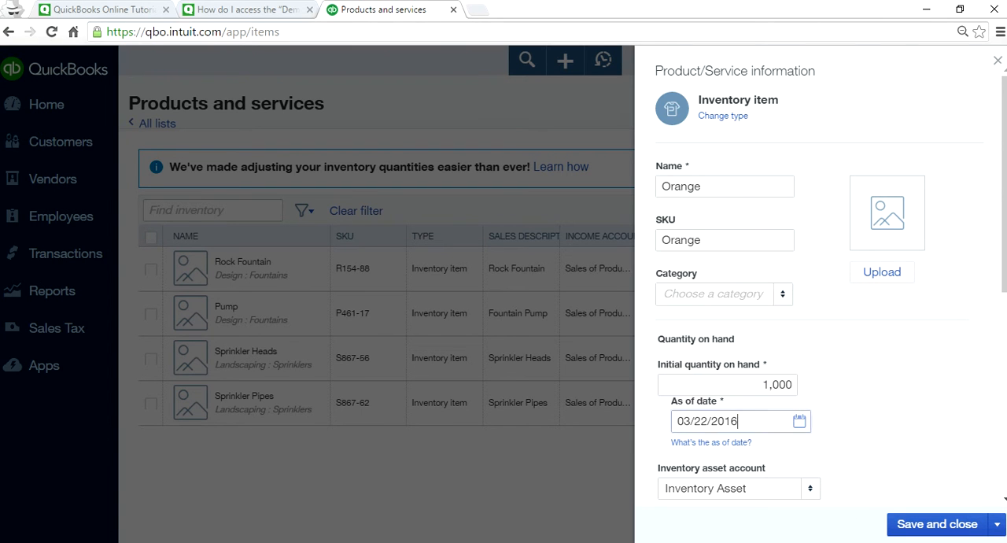
{"action": "scroll", "coordinate": [851, 390], "scroll_direction": "down", "scroll_amount": 3}
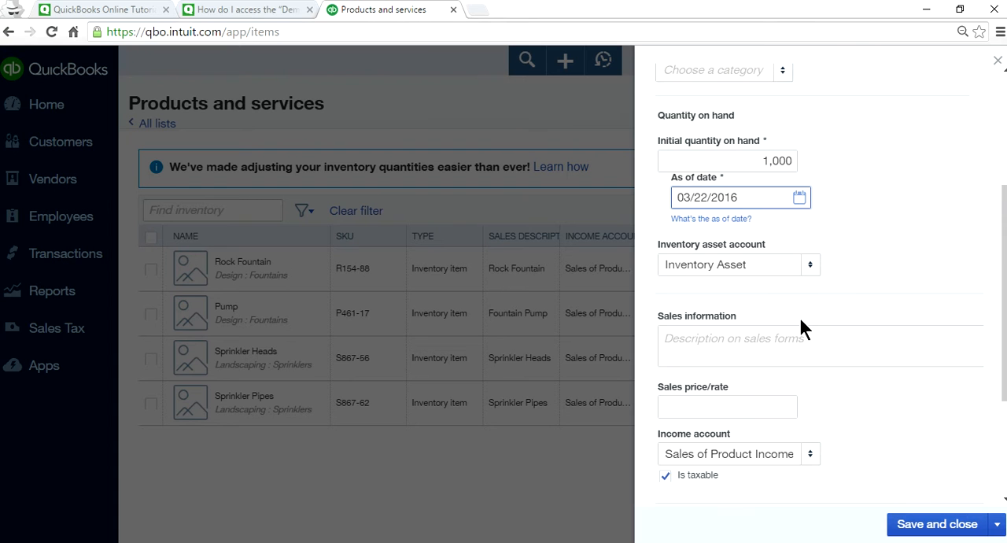
{"action": "scroll", "coordinate": [919, 324], "scroll_direction": "up", "scroll_amount": 2}
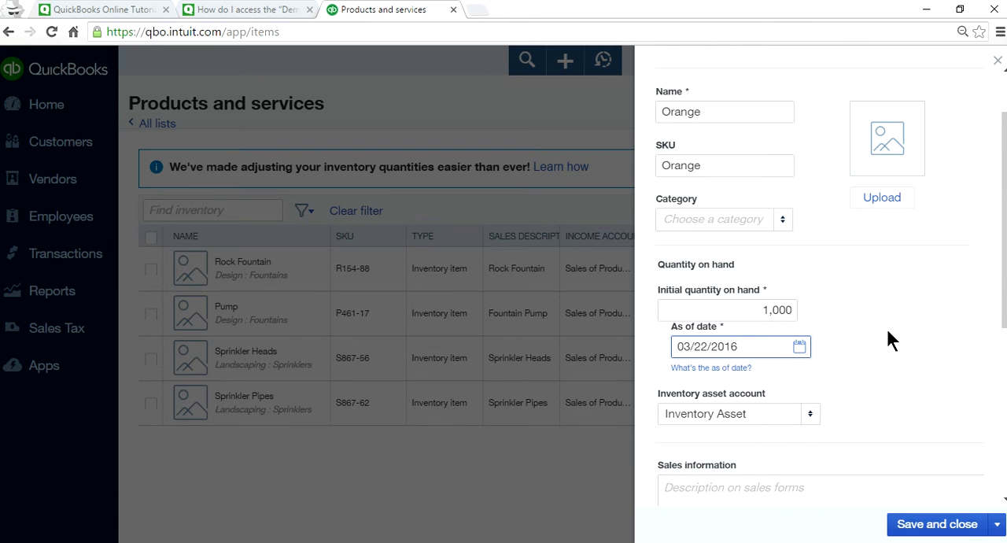
{"action": "scroll", "coordinate": [795, 452], "scroll_direction": "down", "scroll_amount": 2}
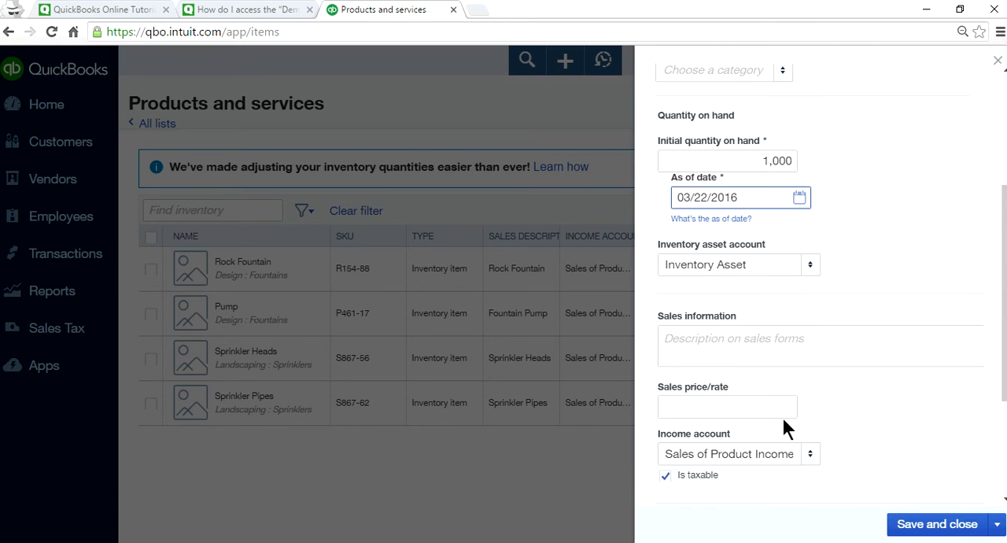
Set Orange's sales price to 1.00 and its cost to 0.30, then save the item and close its form.
{"action": "scroll", "coordinate": [786, 427], "scroll_direction": "down", "scroll_amount": 1}
{"action": "left_click", "coordinate": [753, 337]}
{"action": "type", "text": "1.00"}
{"action": "scroll", "coordinate": [884, 374], "scroll_direction": "down", "scroll_amount": 2}
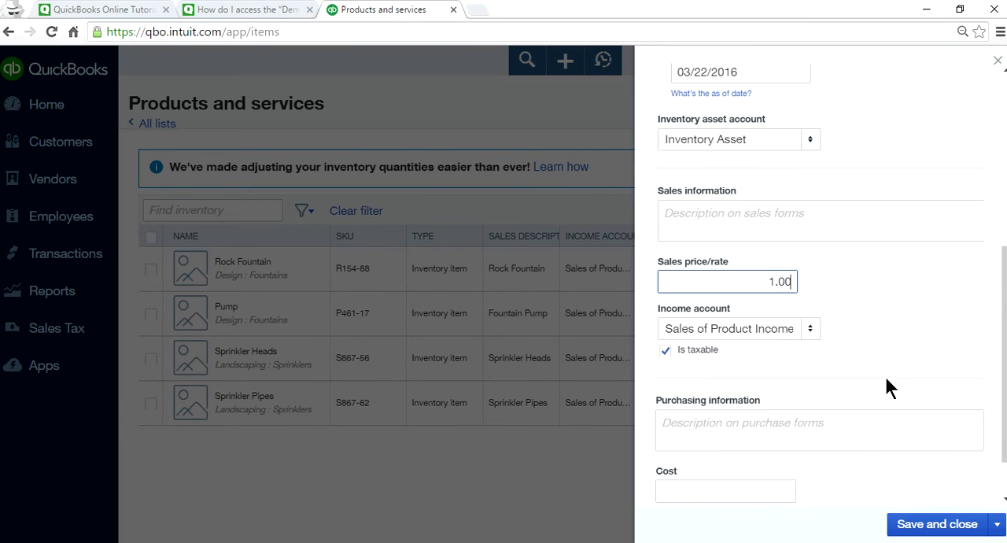
{"action": "left_click", "coordinate": [757, 428]}
{"action": "type", "text": "0.30"}
{"action": "scroll", "coordinate": [757, 429], "scroll_direction": "up", "scroll_amount": 3}
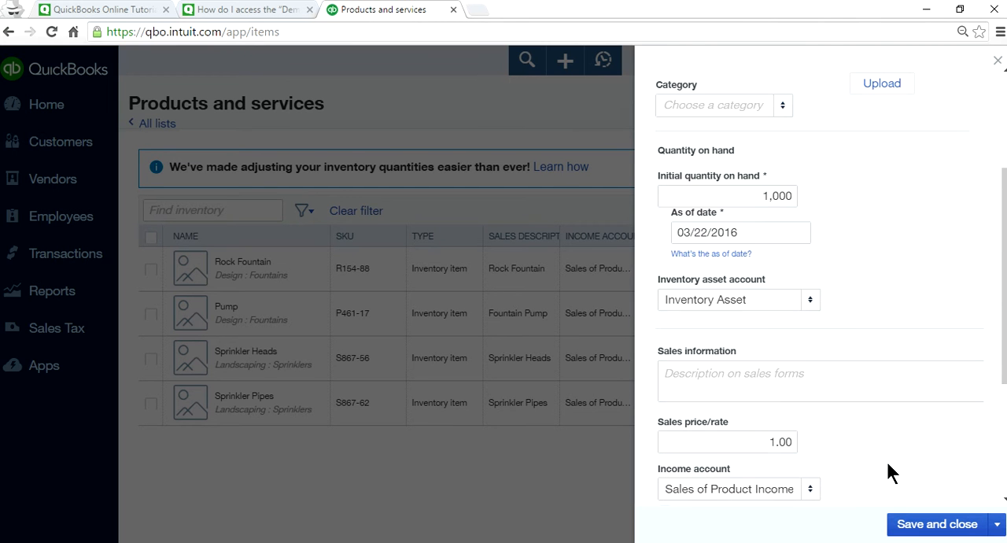
{"action": "scroll", "coordinate": [885, 460], "scroll_direction": "down", "scroll_amount": 3}
{"action": "left_click", "coordinate": [938, 529]}
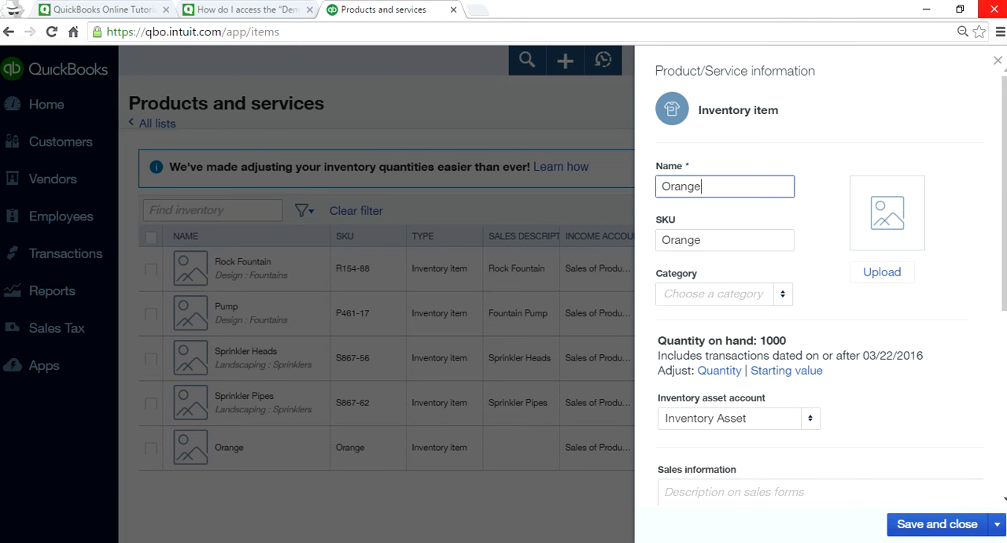
{"action": "left_click", "coordinate": [998, 61]}
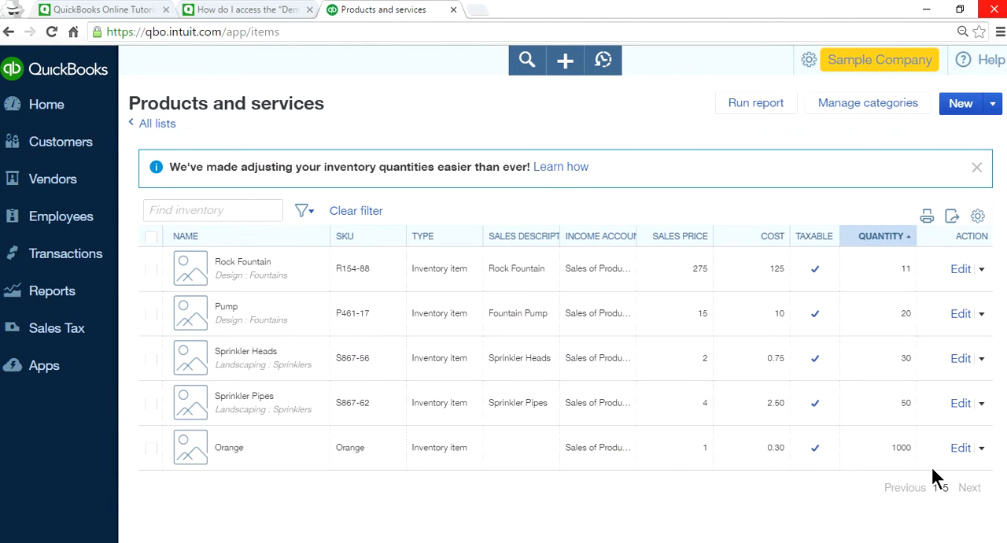
Adjust Orange's starting value by setting its initial cost to 0.50, keeping Opening Balance Equity as the adjustment account.
{"action": "left_click", "coordinate": [981, 449]}
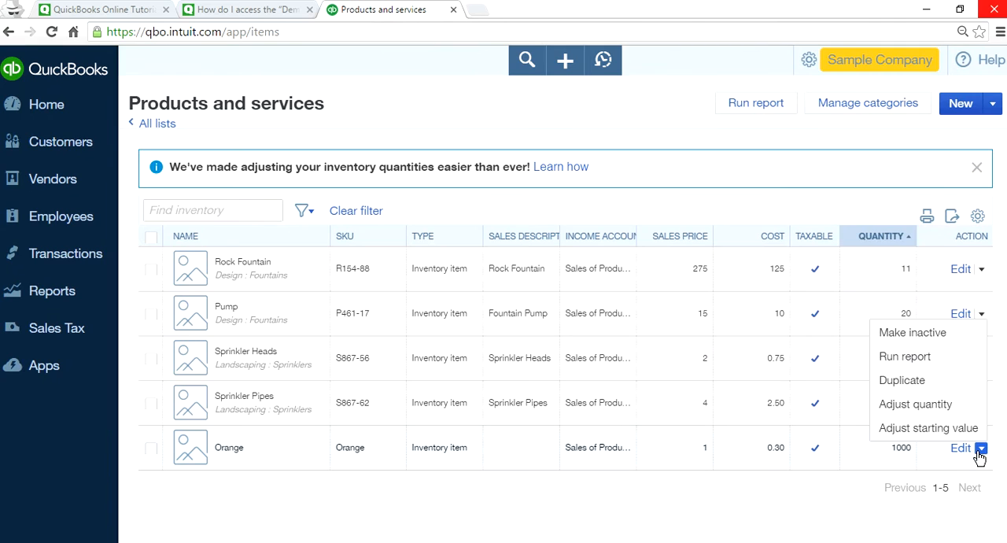
{"action": "left_click", "coordinate": [911, 432]}
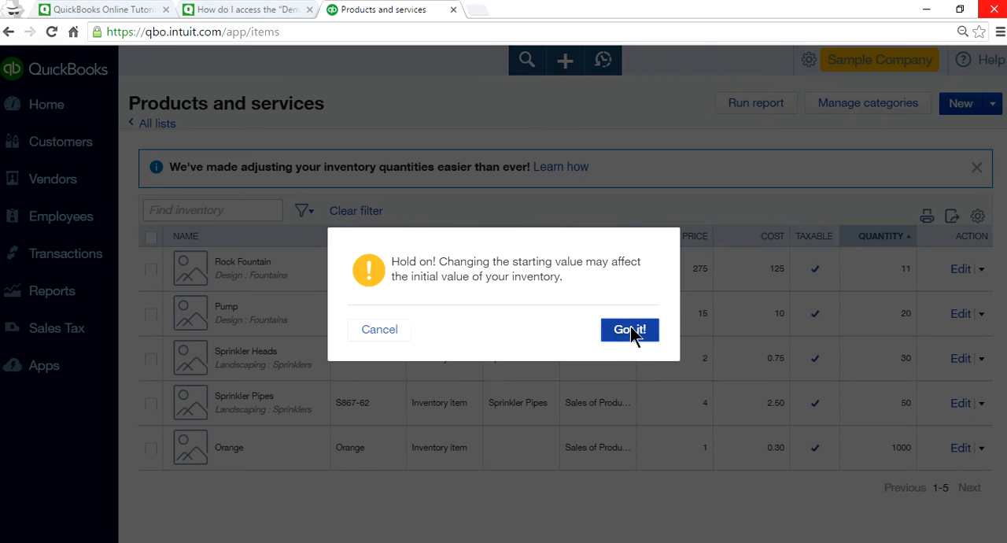
{"action": "left_click", "coordinate": [630, 329]}
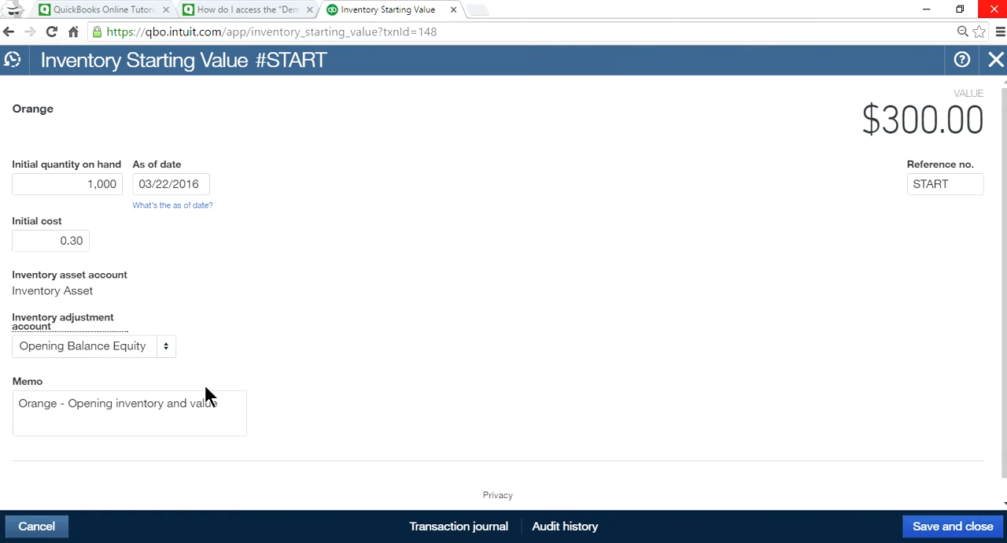
{"action": "left_click", "coordinate": [47, 240]}
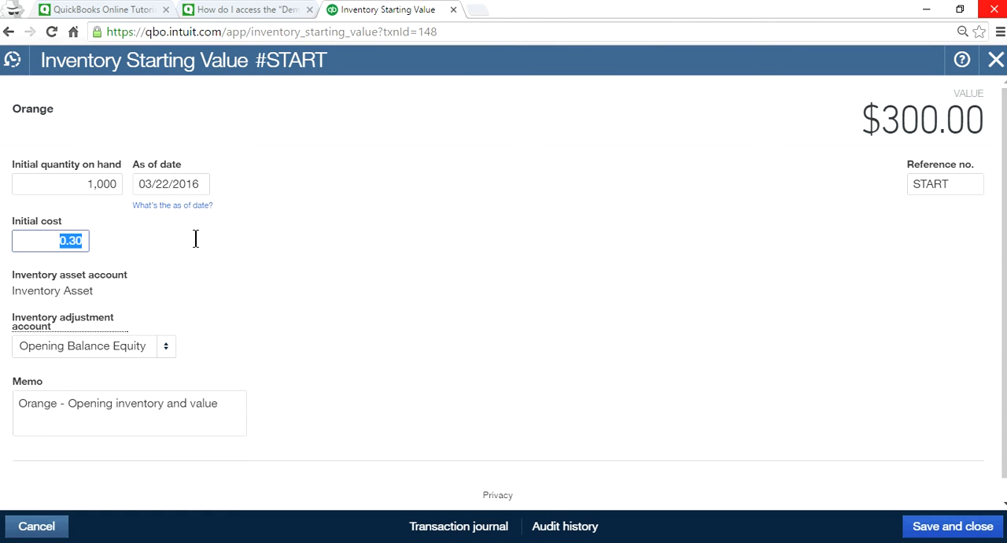
{"action": "type", "text": "0.50"}
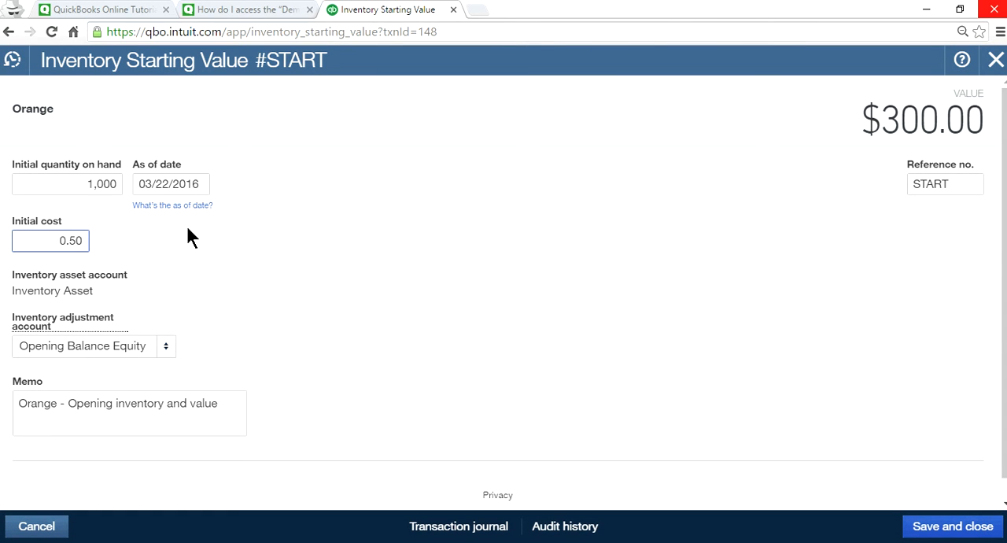
{"action": "mouse_move", "coordinate": [33, 326]}
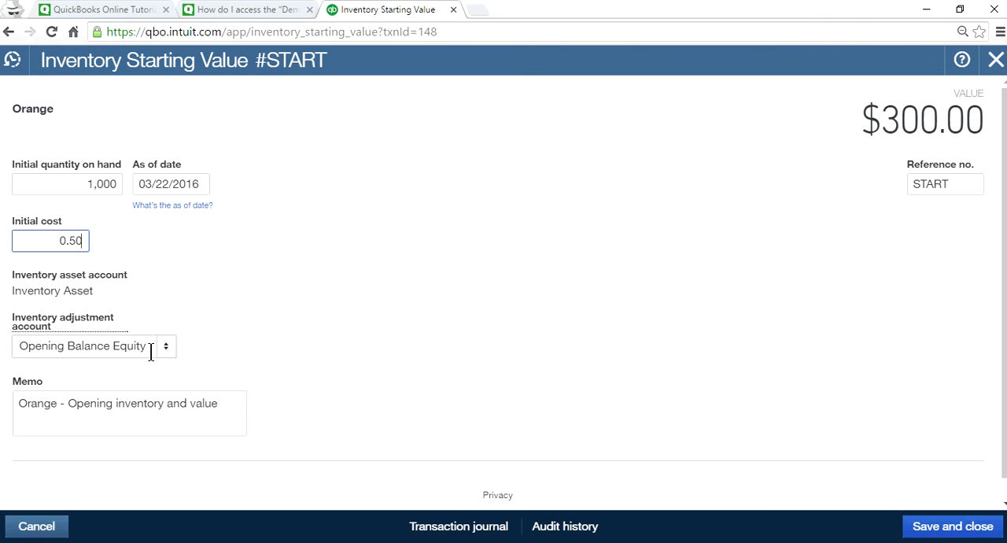
{"action": "left_click", "coordinate": [68, 346]}
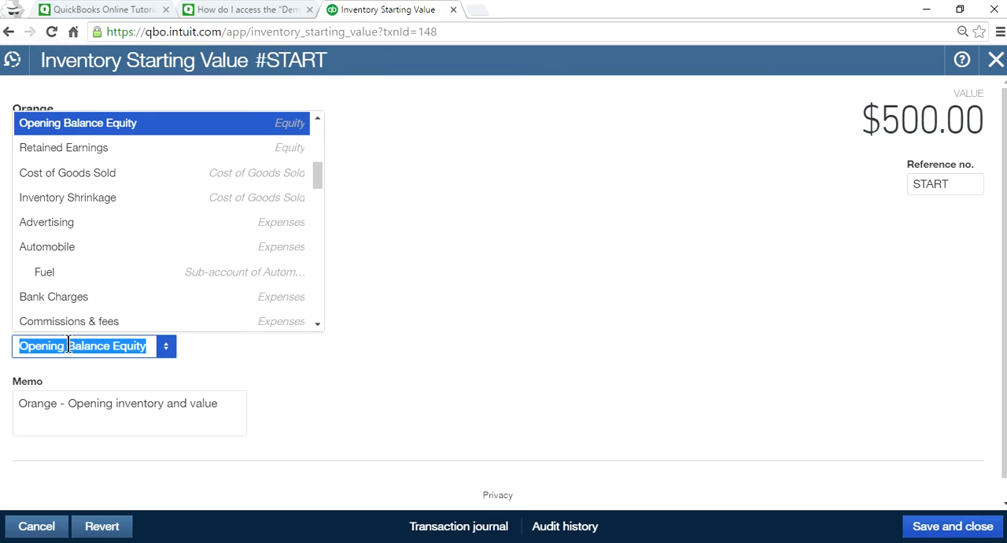
{"action": "left_click", "coordinate": [537, 313]}
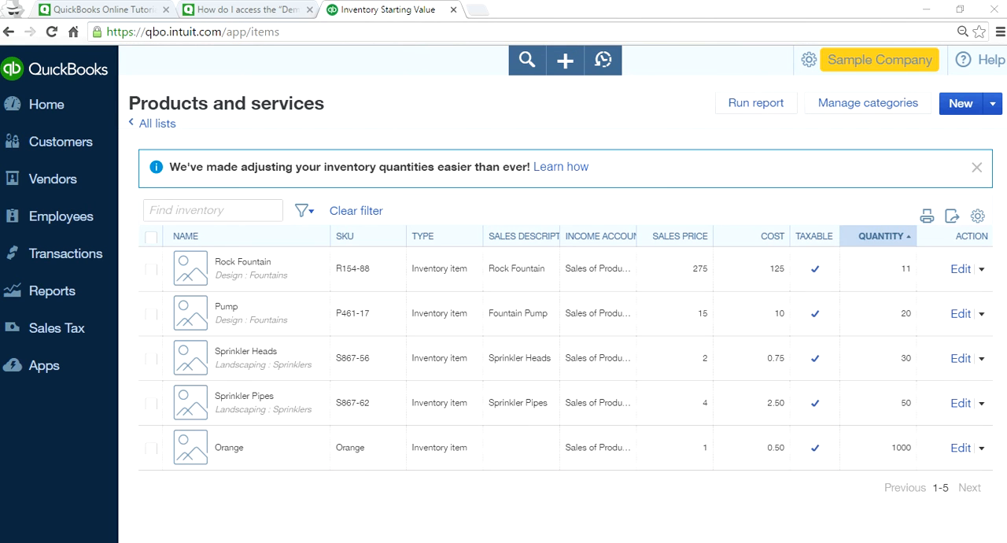
Start a new inventory quantity adjustment and add Orange and Pump as its first two product lines.
{"action": "left_click", "coordinate": [17, 114]}
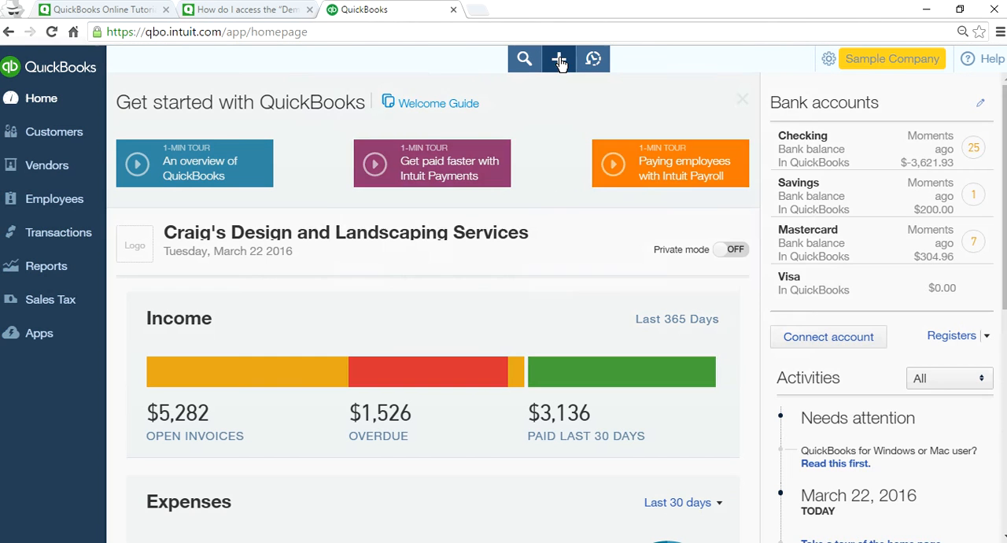
{"action": "left_click", "coordinate": [559, 62]}
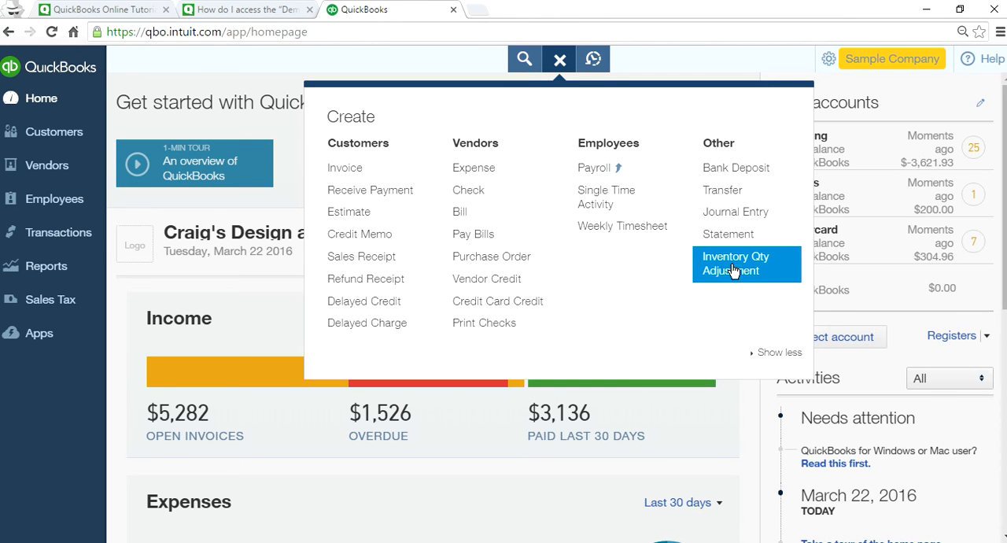
{"action": "left_click", "coordinate": [735, 271]}
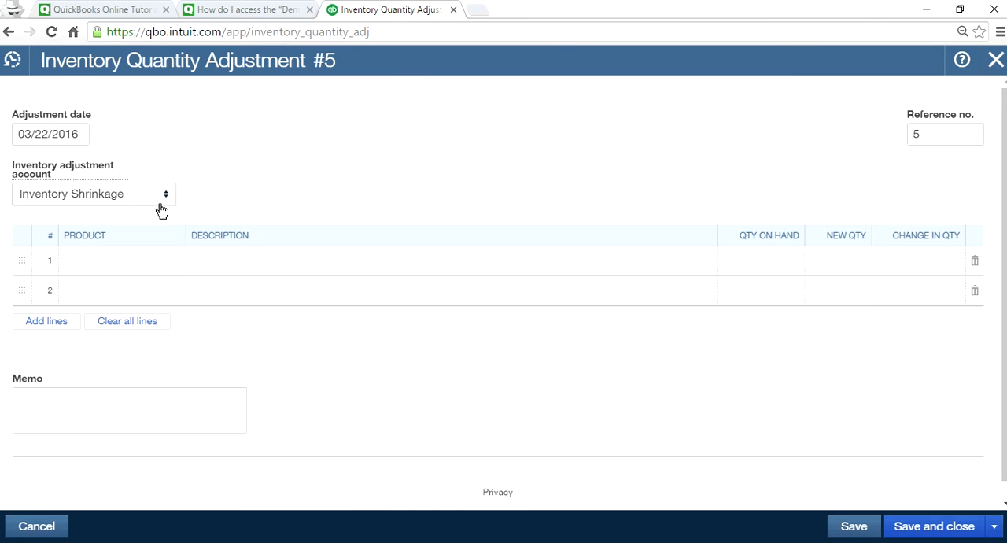
{"action": "left_click", "coordinate": [132, 265]}
{"action": "left_click", "coordinate": [174, 263]}
{"action": "left_click", "coordinate": [265, 299]}
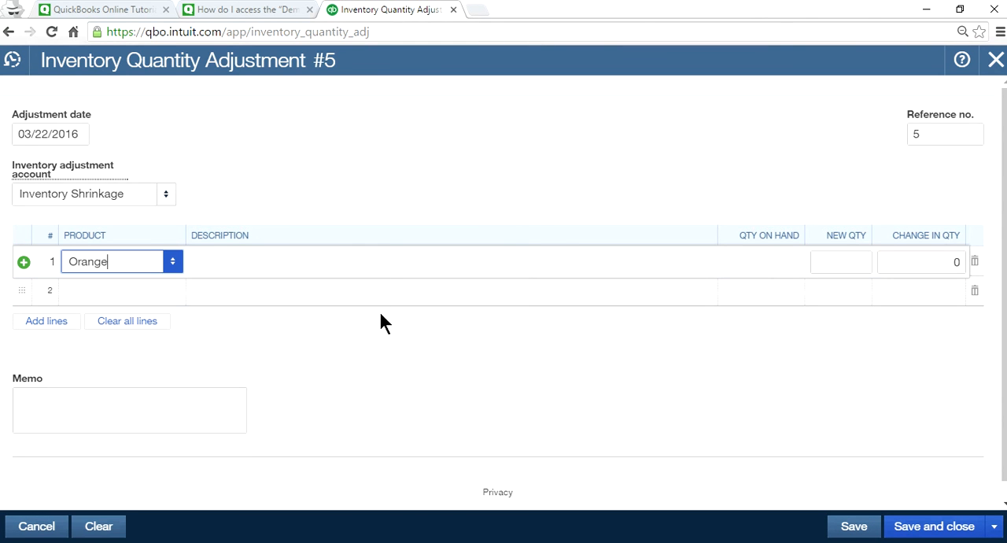
{"action": "left_click", "coordinate": [126, 299]}
{"action": "left_click", "coordinate": [173, 293]}
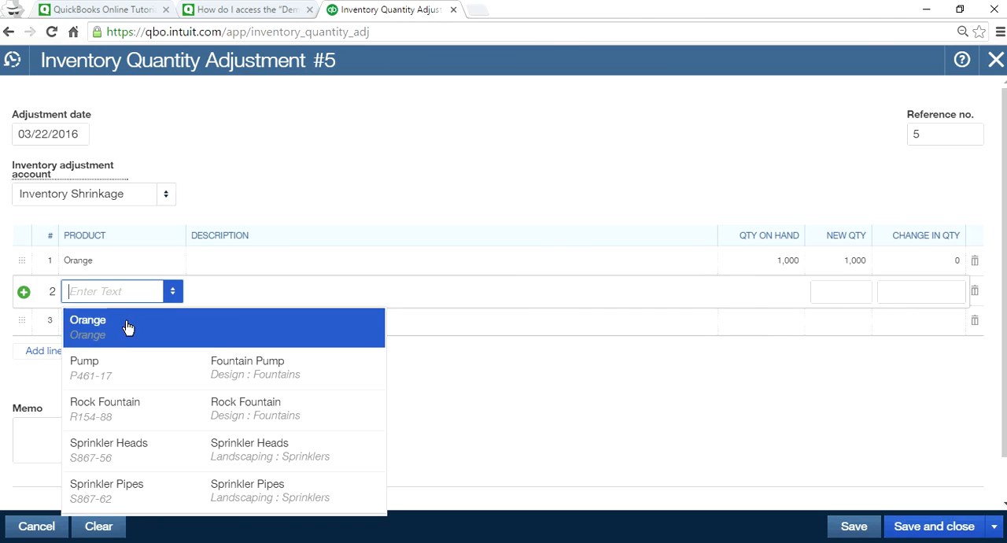
{"action": "left_click", "coordinate": [118, 359]}
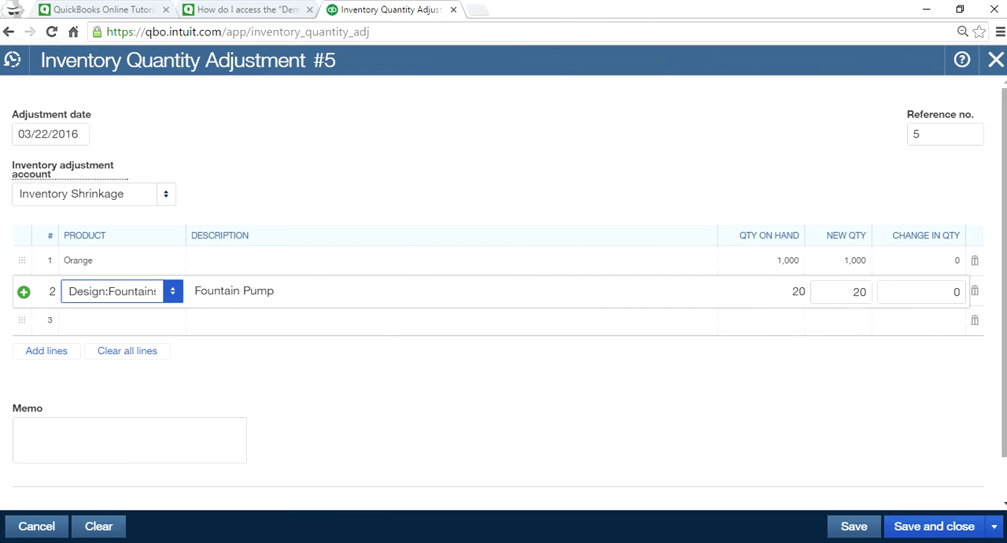
Set the new quantity to 980 for Orange and 19 for the Fountain Pump.
{"action": "left_click", "coordinate": [852, 266]}
{"action": "type", "text": "980"}
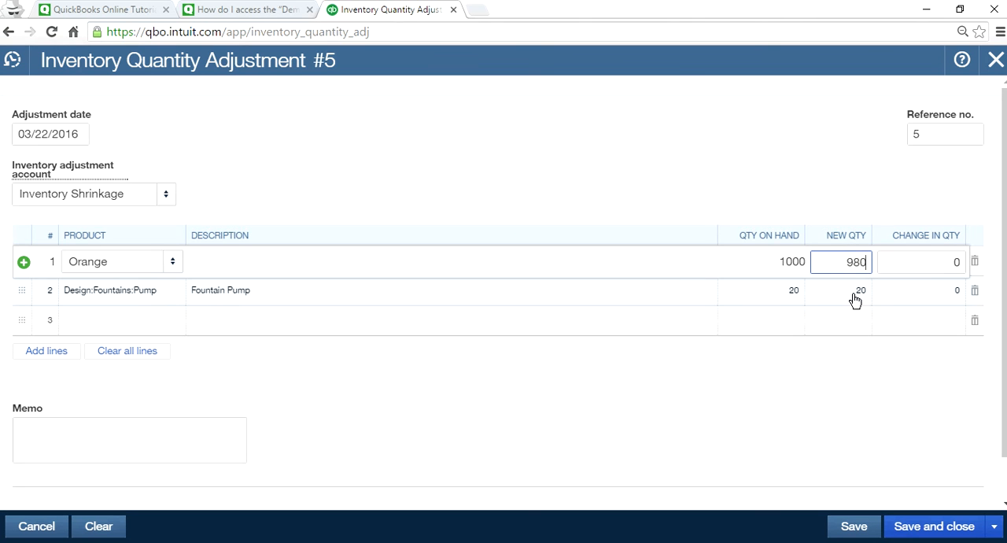
{"action": "left_click", "coordinate": [844, 296]}
{"action": "type", "text": "19"}
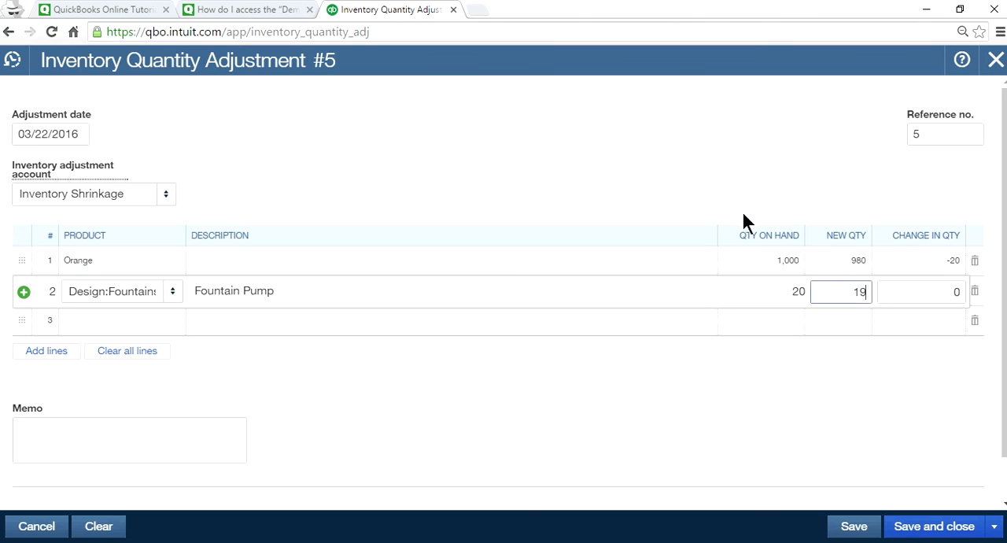
{"action": "left_click", "coordinate": [661, 159]}
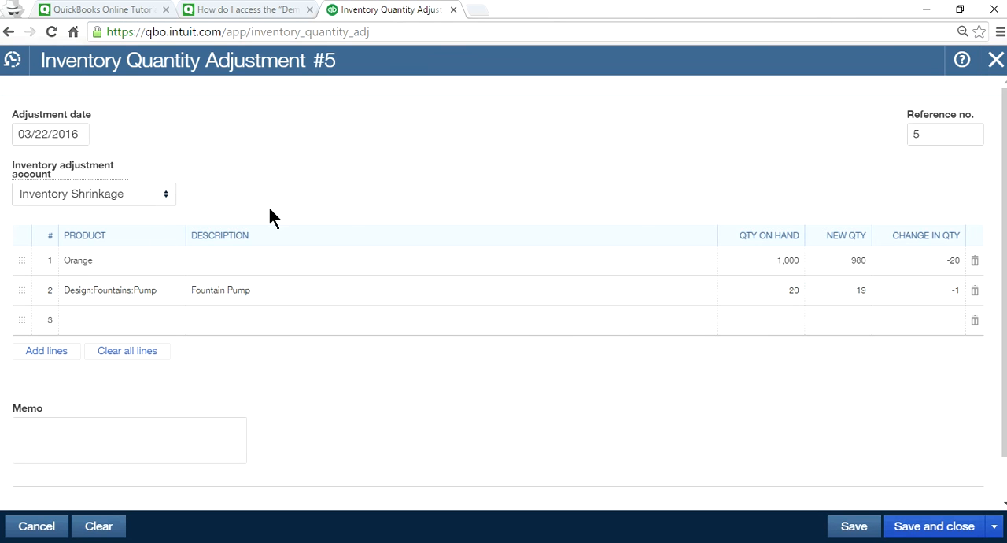
Start adding a new inventory adjustment account with category type Expenses and detail type Advertising/Promotional.
{"action": "left_click", "coordinate": [163, 196]}
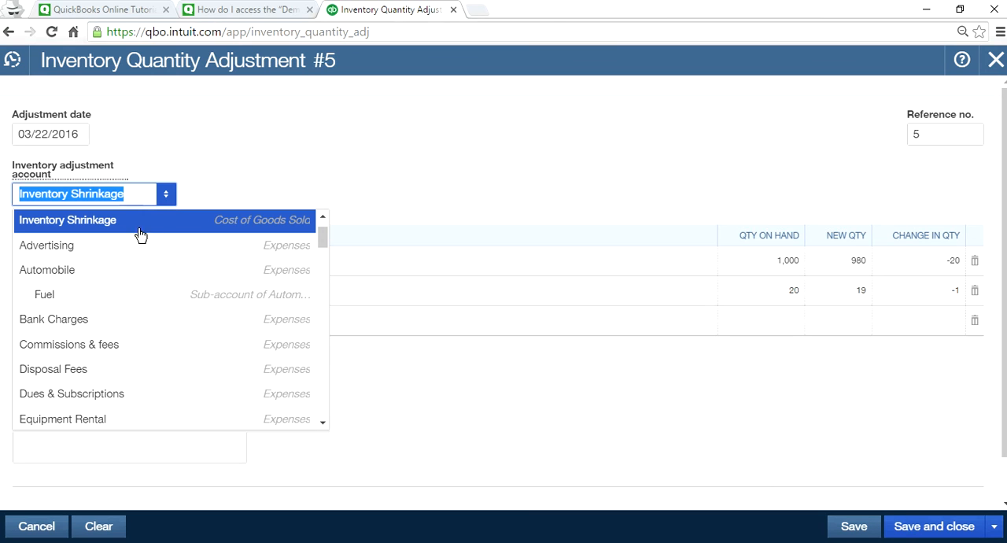
{"action": "left_click_drag", "start_coordinate": [322, 239], "coordinate": [324, 209]}
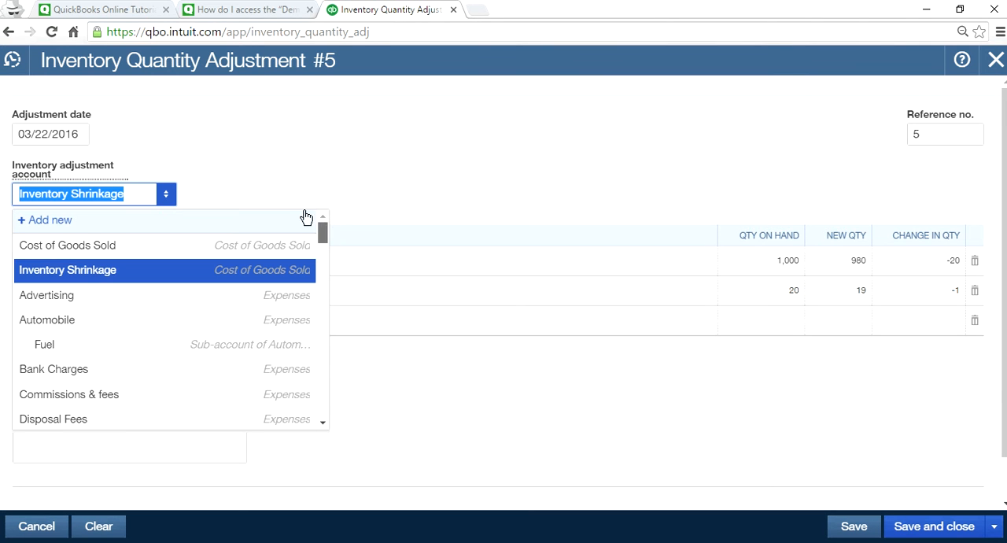
{"action": "left_click", "coordinate": [534, 280]}
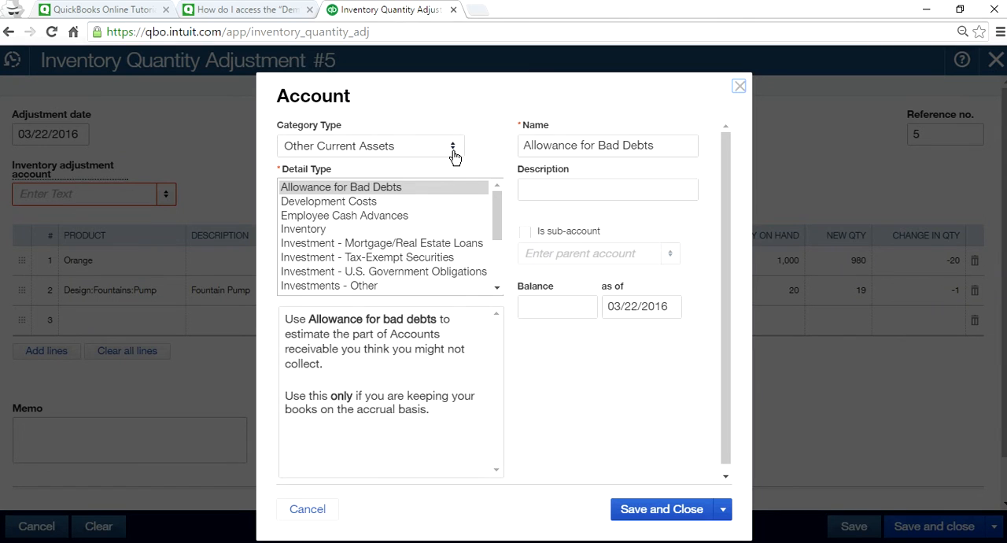
{"action": "left_click", "coordinate": [452, 147]}
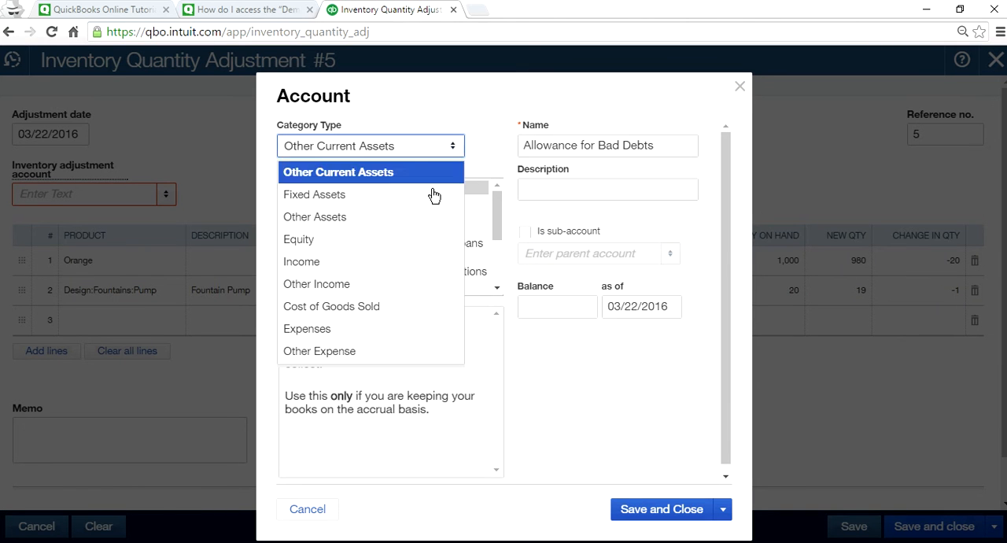
{"action": "left_click", "coordinate": [386, 330]}
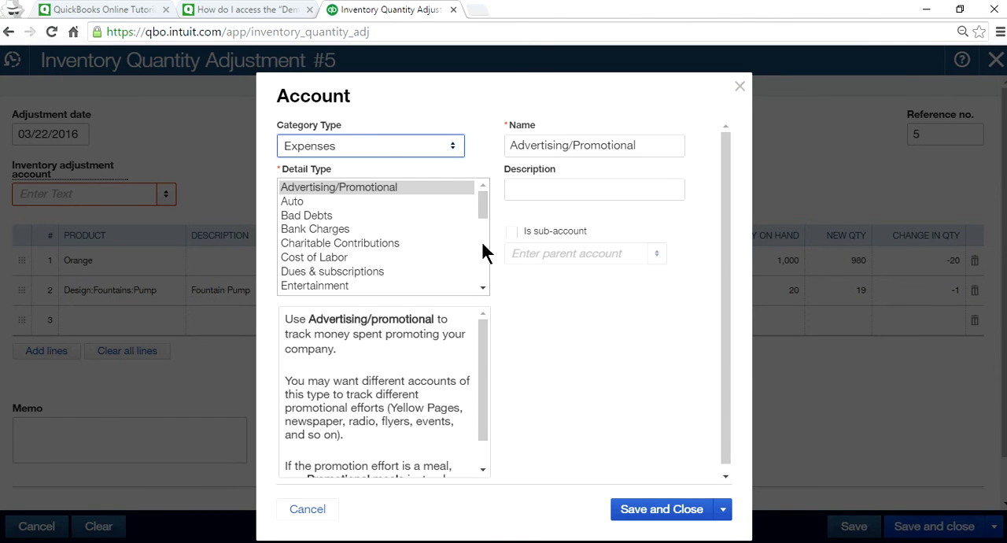
{"action": "scroll", "coordinate": [481, 212], "scroll_direction": "down", "scroll_amount": 2}
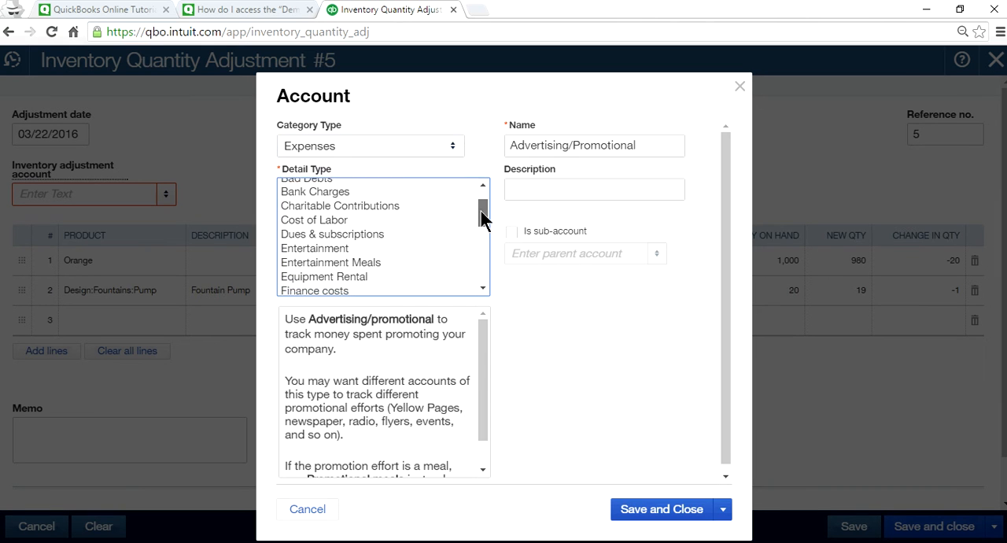
{"action": "scroll", "coordinate": [472, 213], "scroll_direction": "up", "scroll_amount": 2}
Replace the new account's default name with Promotional Items.
{"action": "left_click", "coordinate": [652, 145]}
{"action": "left_click_drag", "start_coordinate": [652, 144], "coordinate": [438, 135]}
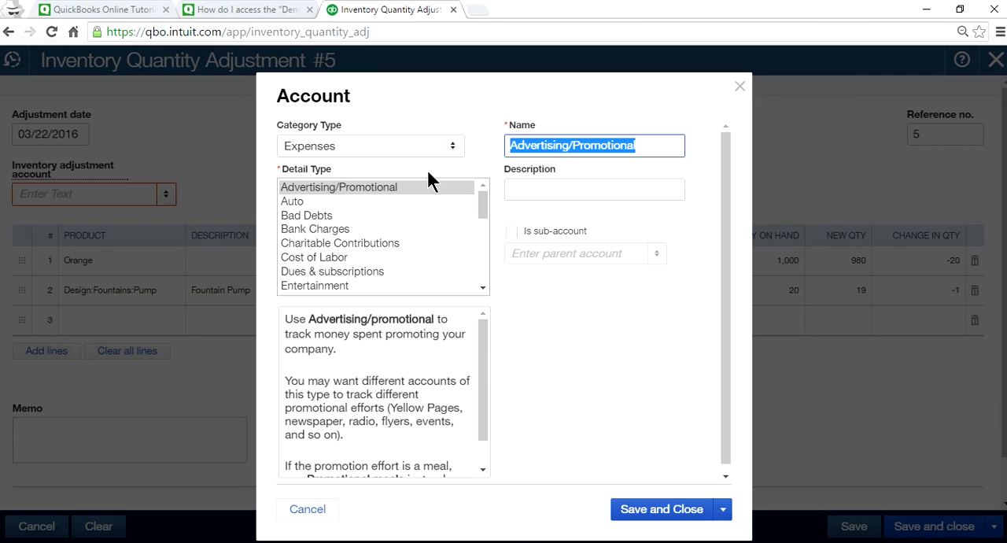
{"action": "type", "text": "P"}
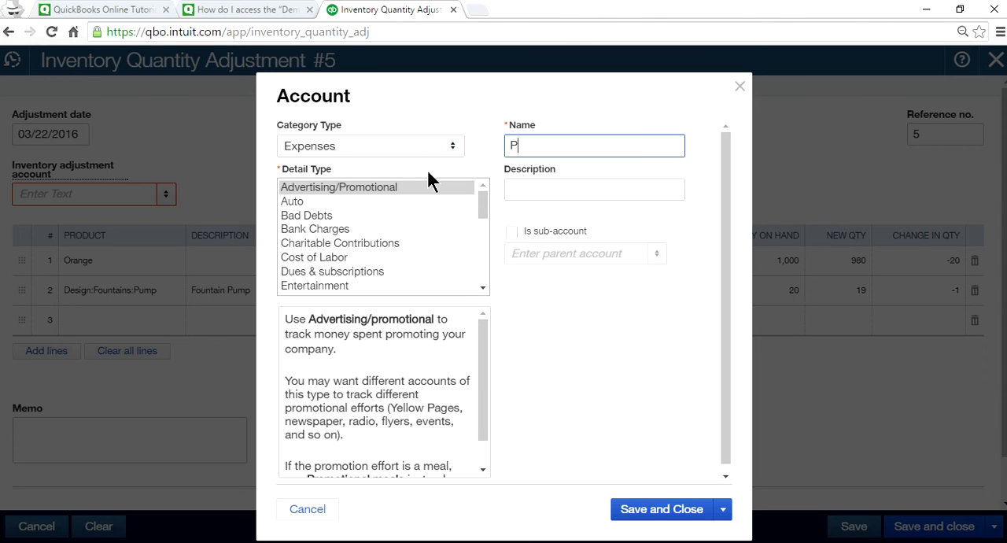
{"action": "type", "text": "romotional Items"}
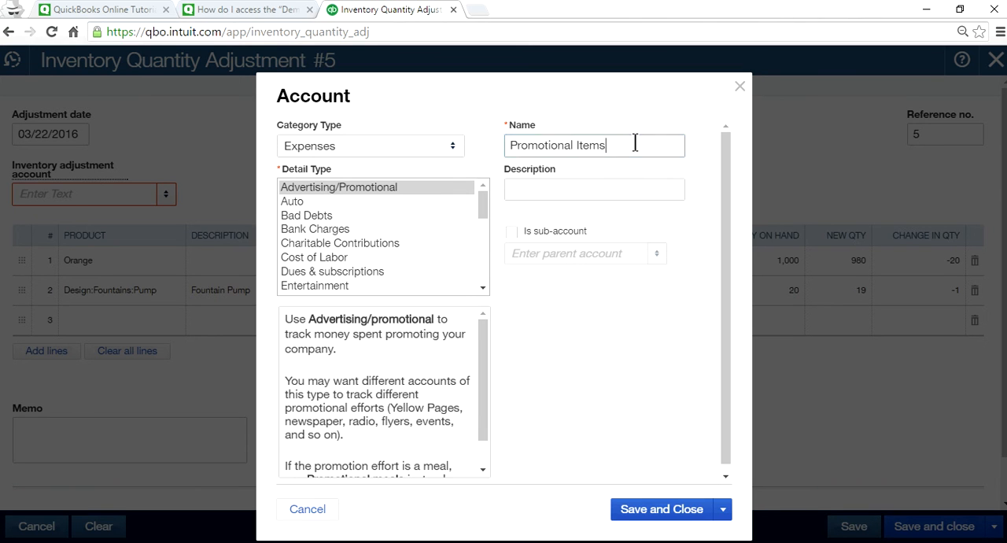
Copy the new account's name into its Description field.
{"action": "left_click_drag", "start_coordinate": [633, 145], "coordinate": [511, 146]}
{"action": "right_click", "coordinate": [554, 139]}
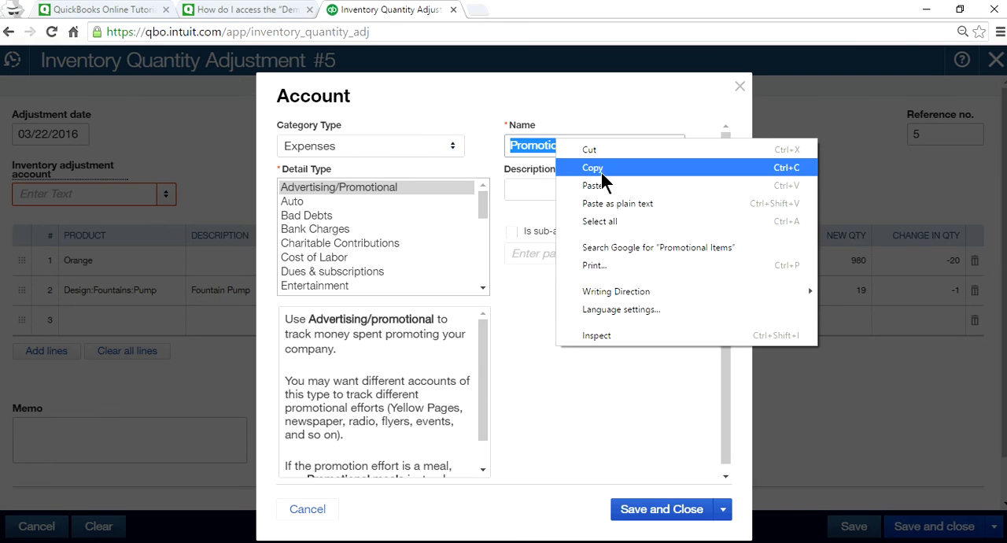
{"action": "left_click", "coordinate": [601, 167]}
{"action": "left_click", "coordinate": [563, 190]}
{"action": "right_click", "coordinate": [563, 190]}
{"action": "left_click", "coordinate": [613, 281]}
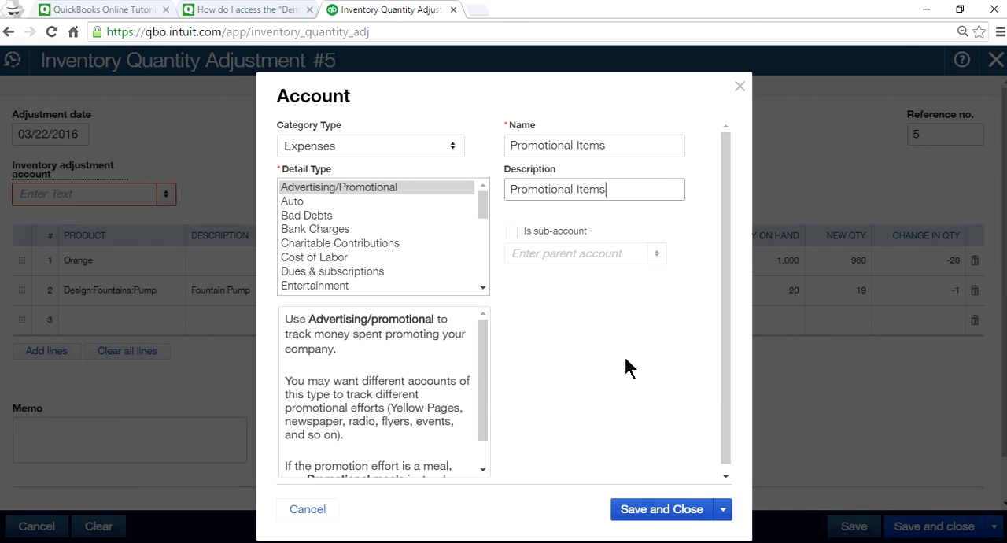
Save the Promotional Items account as the adjustment account, then save the inventory quantity adjustment.
{"action": "left_click", "coordinate": [709, 507]}
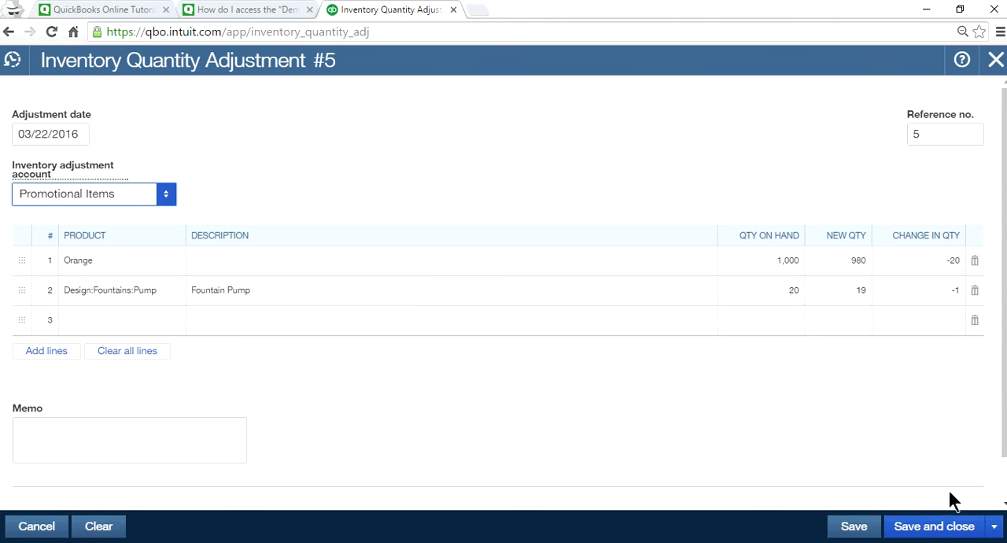
{"action": "left_click", "coordinate": [860, 528]}
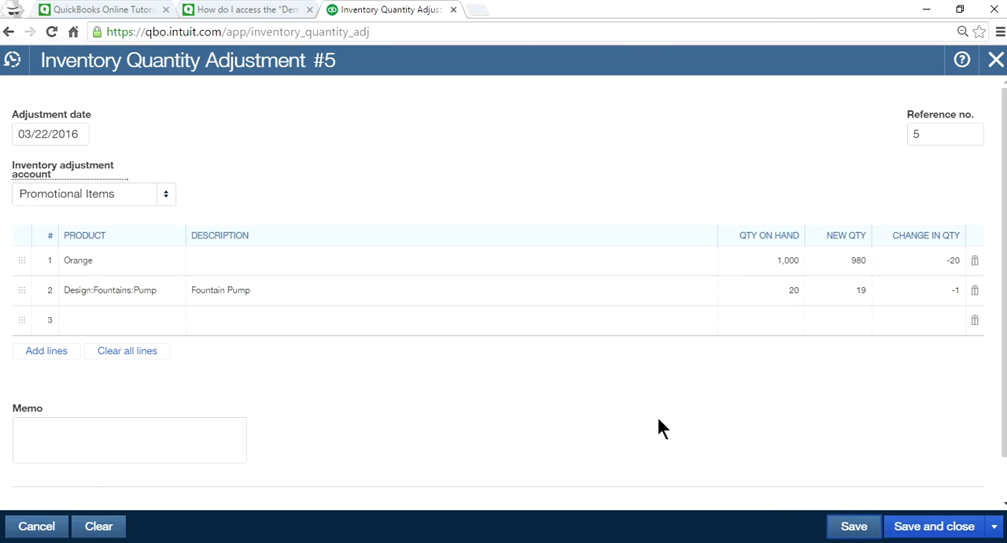
{"action": "scroll", "coordinate": [659, 427], "scroll_direction": "down", "scroll_amount": 2}
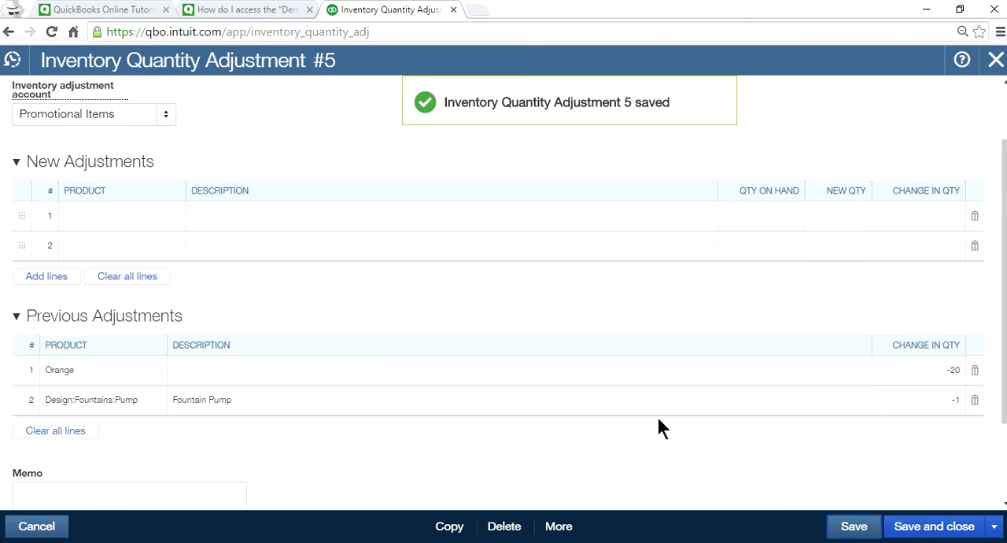
View the transaction journal of the saved quantity adjustment, then leave the blank adjustment form without saving.
{"action": "left_click", "coordinate": [558, 526]}
{"action": "left_click", "coordinate": [557, 456]}
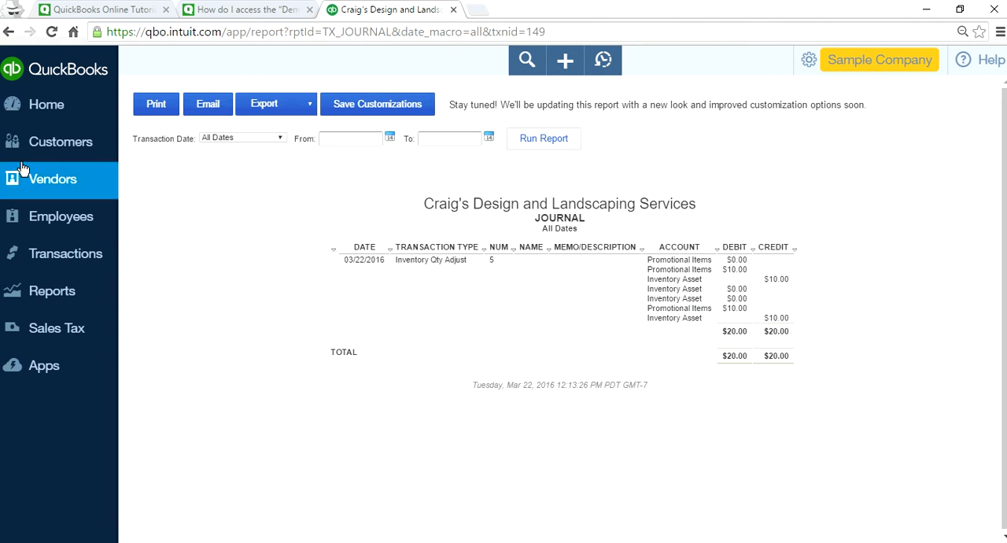
{"action": "left_click", "coordinate": [8, 31]}
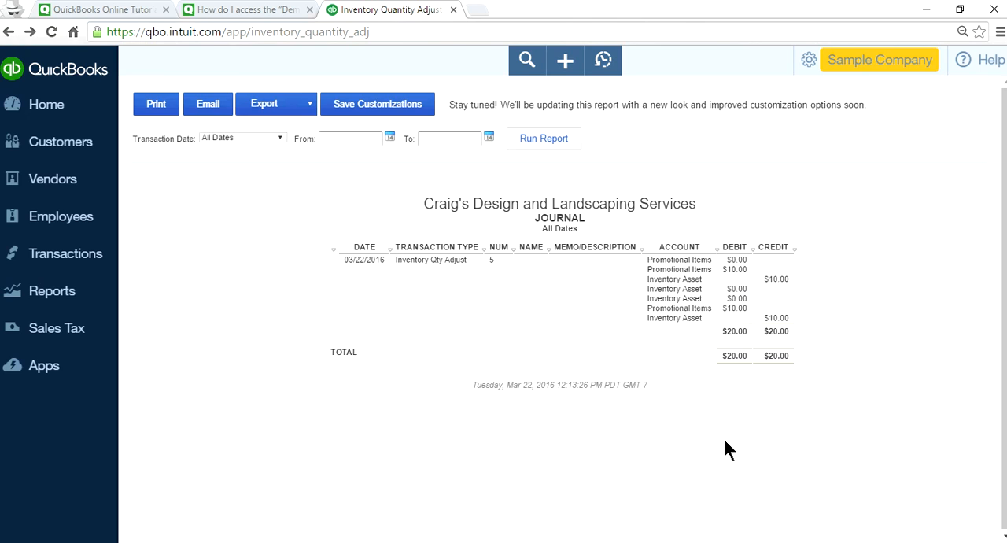
{"action": "left_click", "coordinate": [904, 529]}
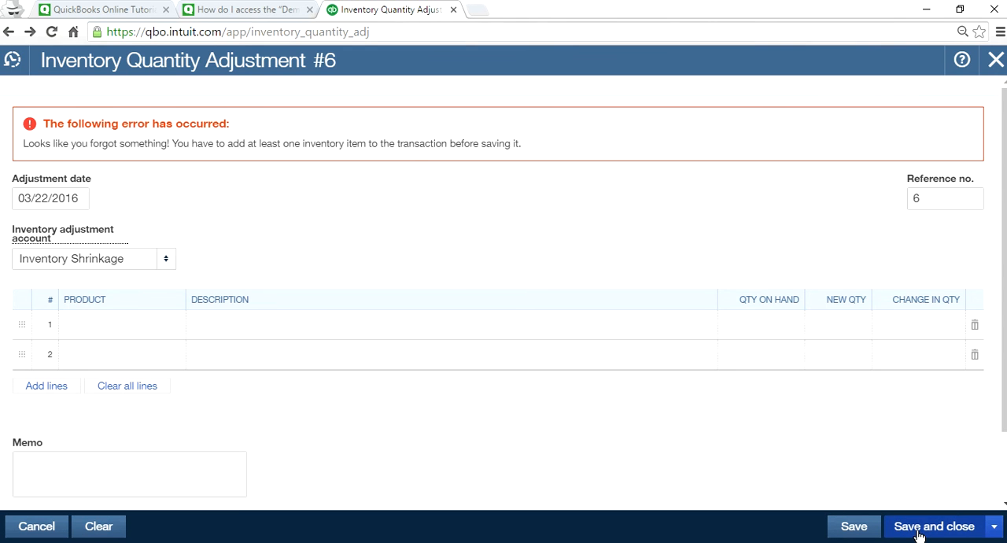
{"action": "left_click", "coordinate": [993, 63]}
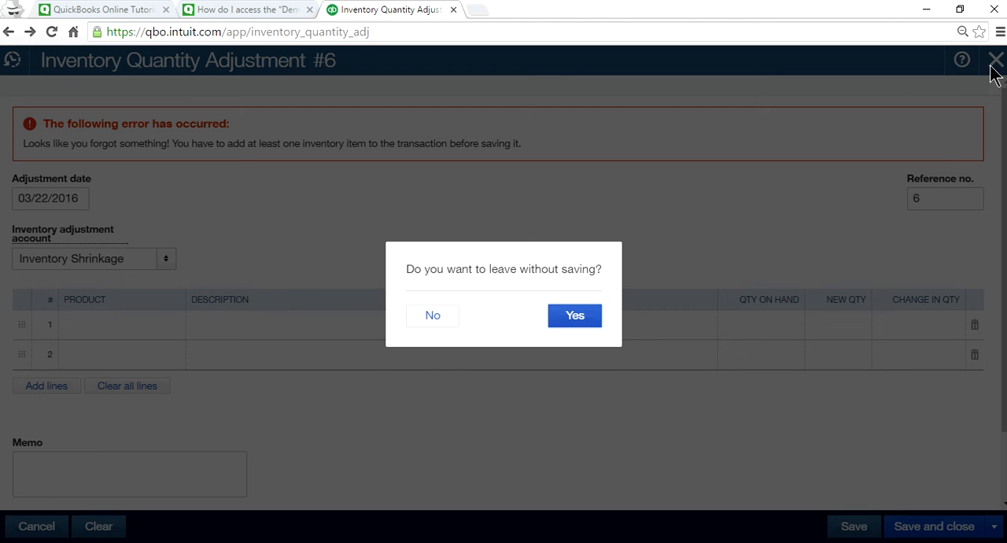
{"action": "left_click", "coordinate": [574, 316]}
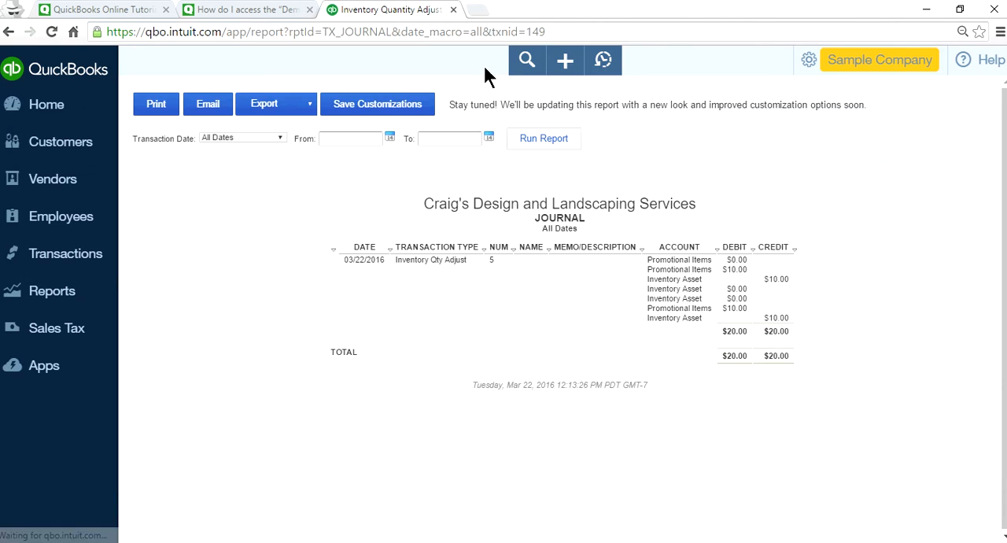
Open the customer record for Amy's Bird Sanctuary and expand the customer list beside it.
{"action": "left_click", "coordinate": [43, 145]}
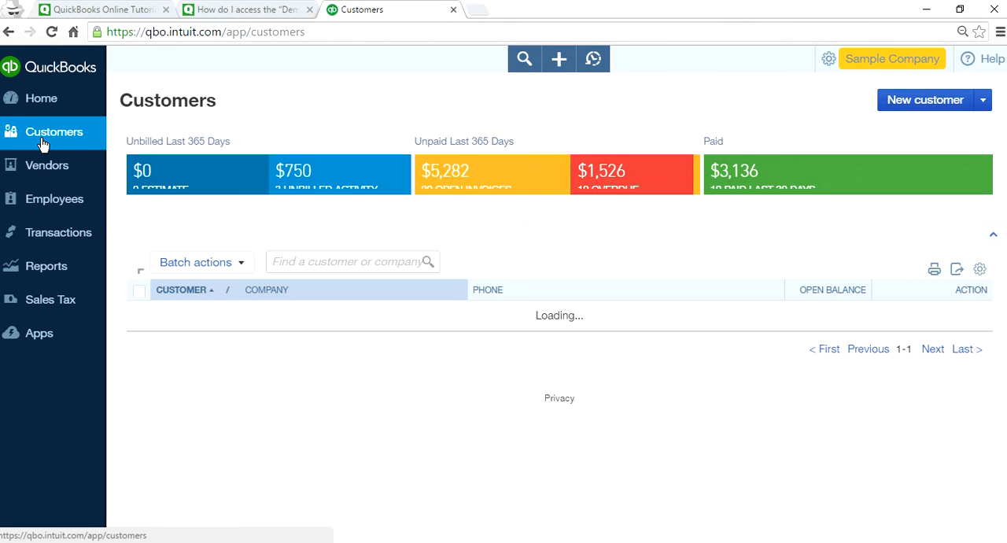
{"action": "left_click", "coordinate": [229, 319]}
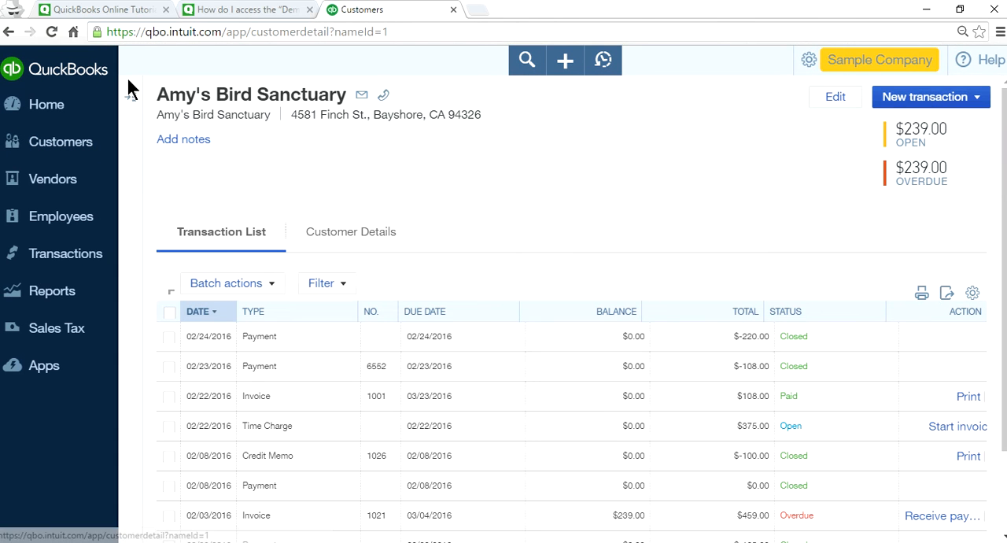
{"action": "left_click", "coordinate": [133, 98]}
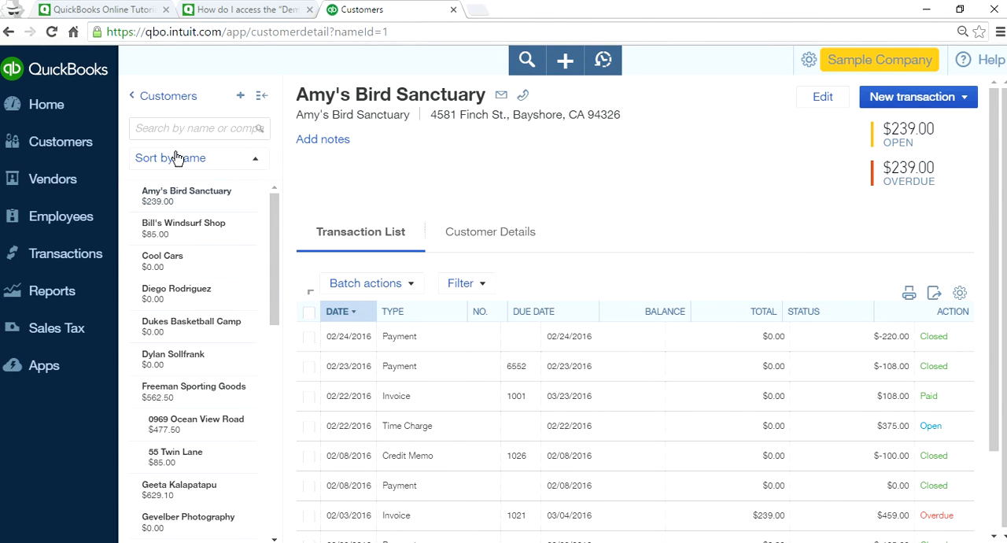
Sort the customer list beside the record by open balance, then sort it by name again.
{"action": "left_click", "coordinate": [257, 163]}
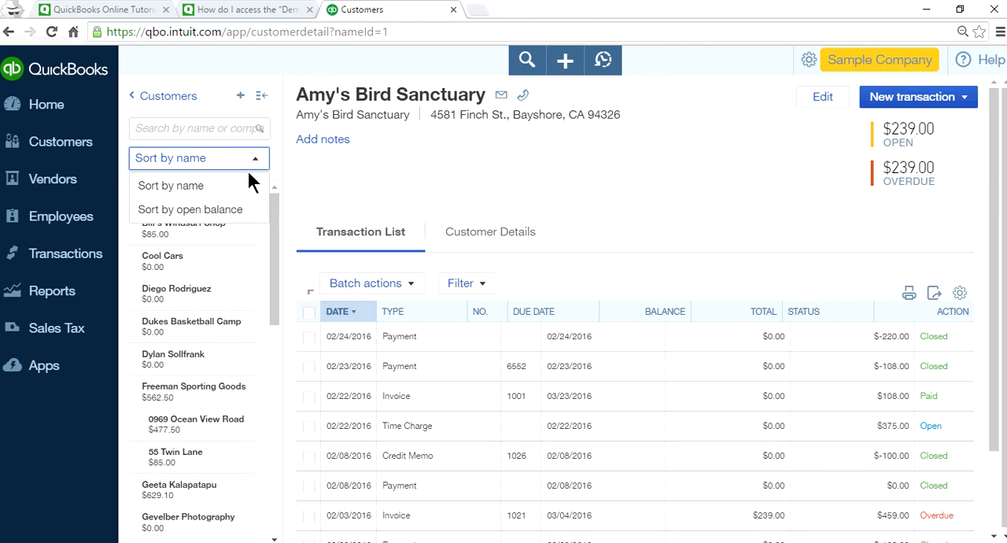
{"action": "left_click", "coordinate": [226, 218]}
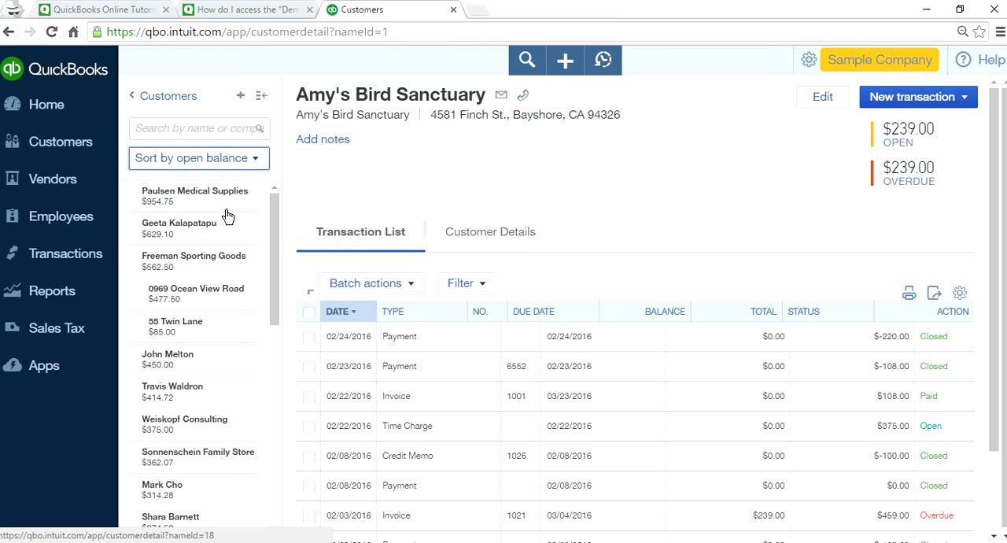
{"action": "left_click", "coordinate": [255, 163]}
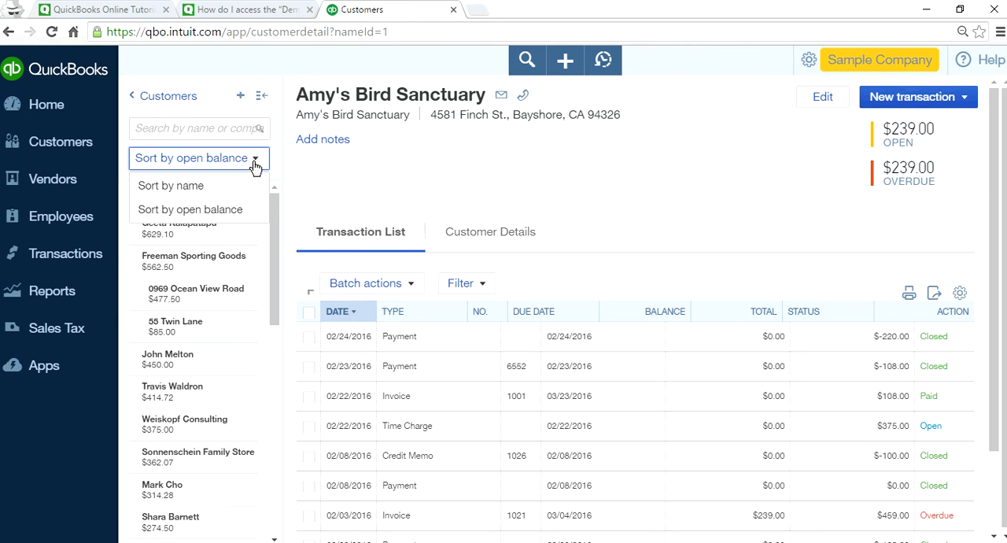
{"action": "left_click", "coordinate": [198, 187]}
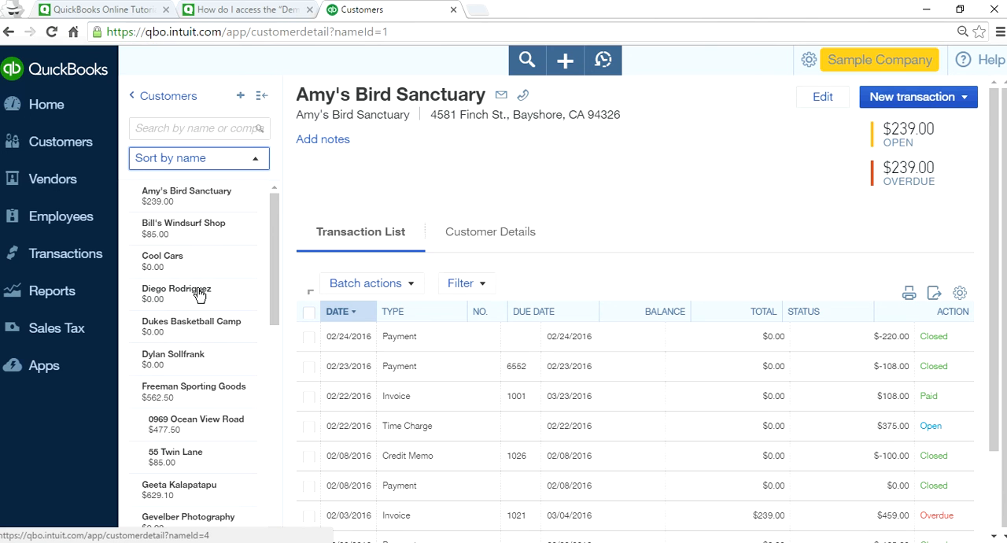
Open the Books by Bessie vendor record, expand the vendor list beside it and check its sort options.
{"action": "left_click", "coordinate": [46, 184]}
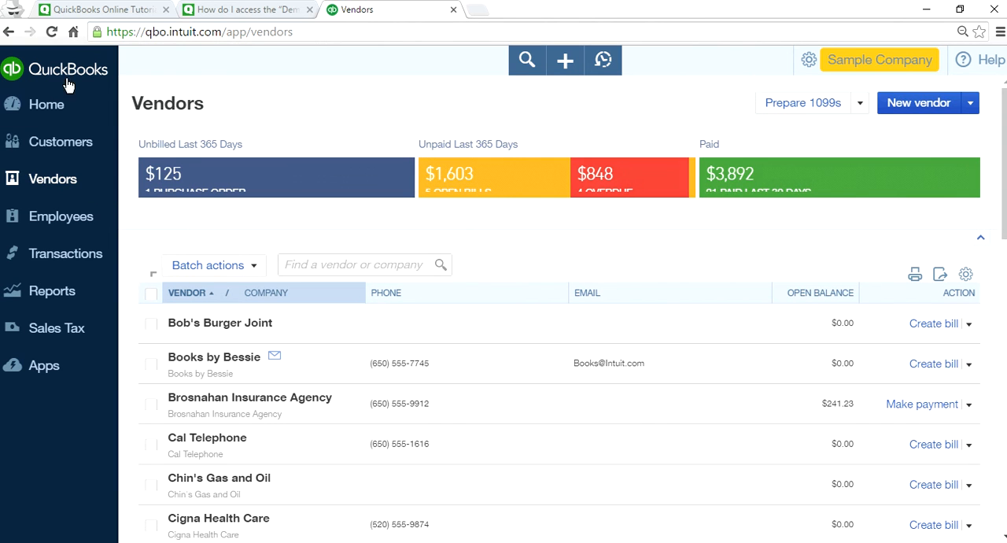
{"action": "left_click", "coordinate": [237, 356]}
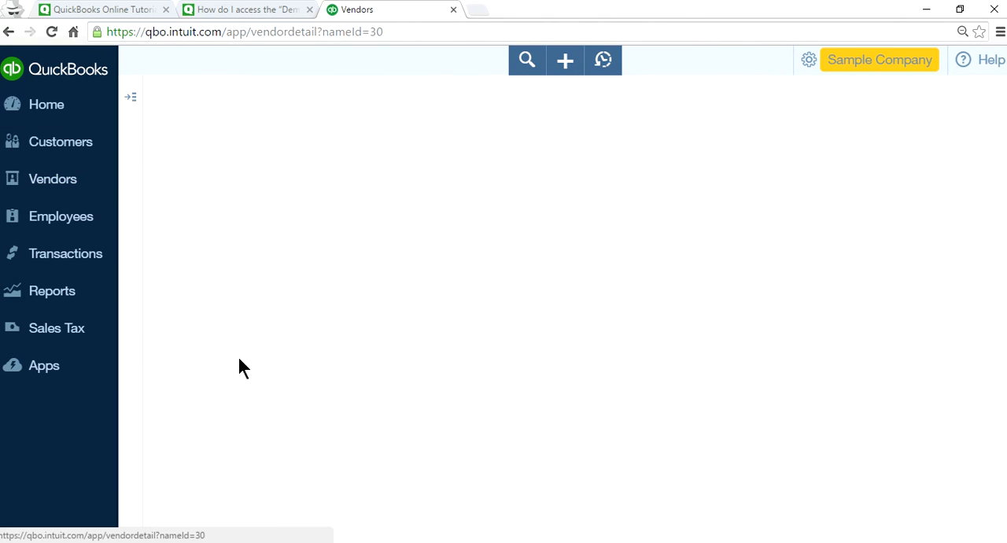
{"action": "left_click", "coordinate": [130, 97]}
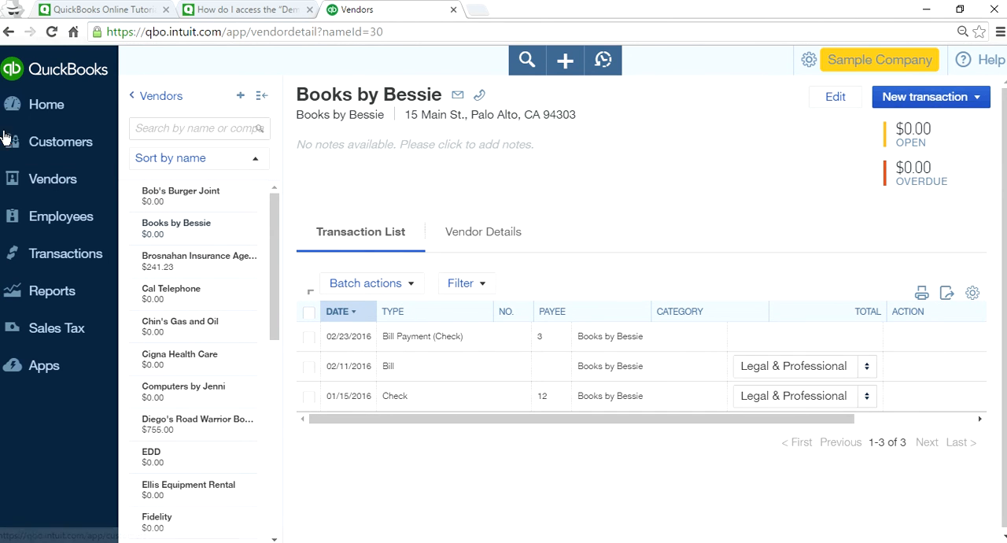
{"action": "left_click", "coordinate": [264, 171]}
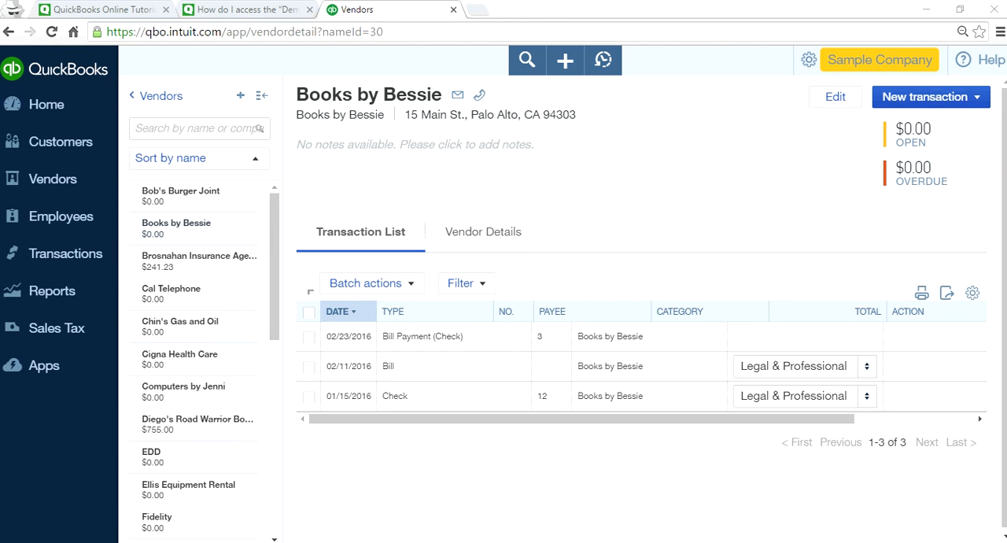
Sort the full customer list by open balance, with the highest balance first.
{"action": "left_click", "coordinate": [18, 141]}
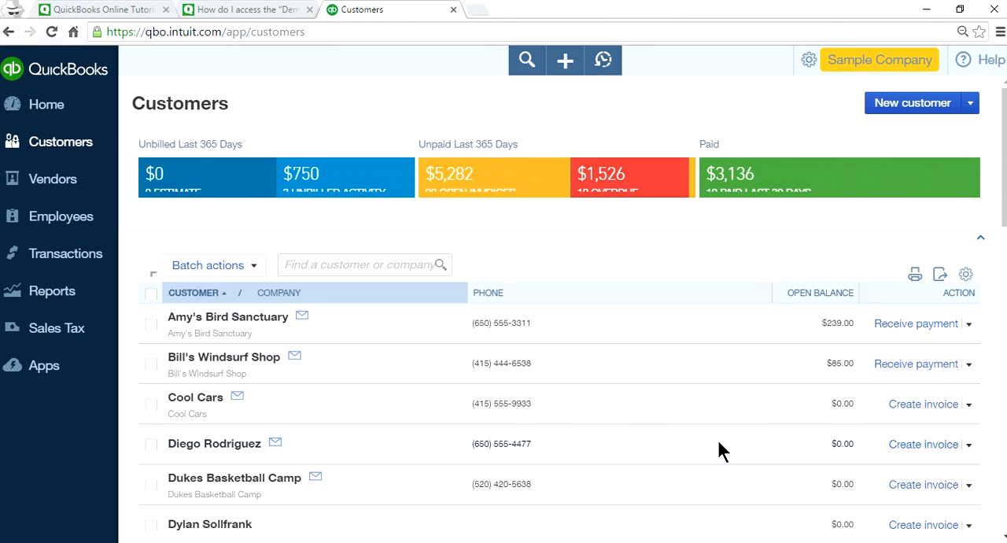
{"action": "scroll", "coordinate": [792, 421], "scroll_direction": "down", "scroll_amount": 2}
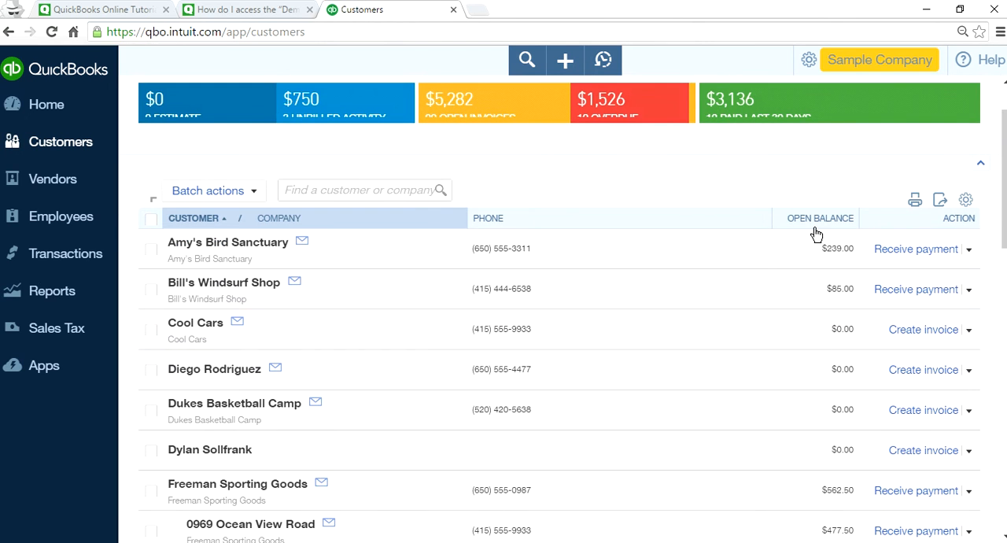
{"action": "left_click", "coordinate": [814, 228]}
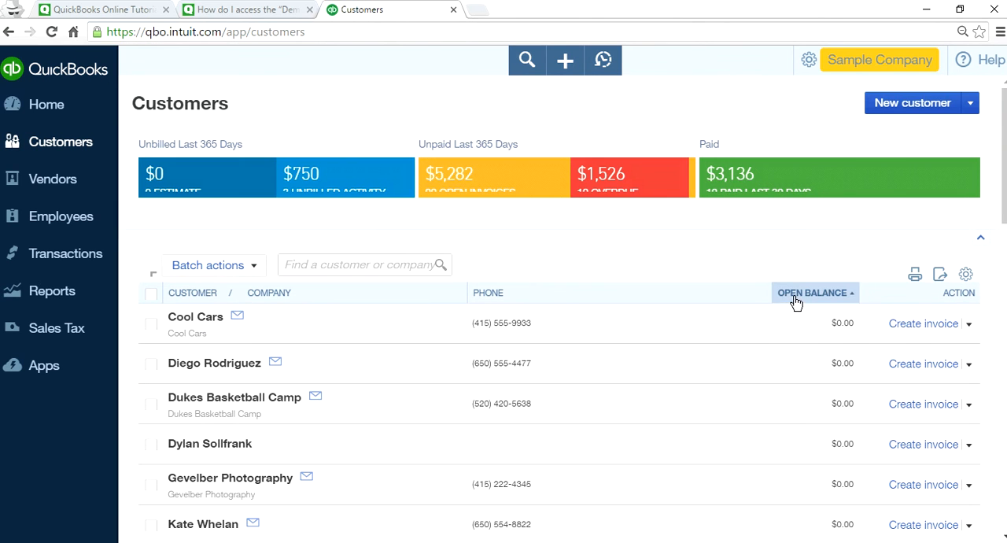
{"action": "left_click", "coordinate": [797, 299]}
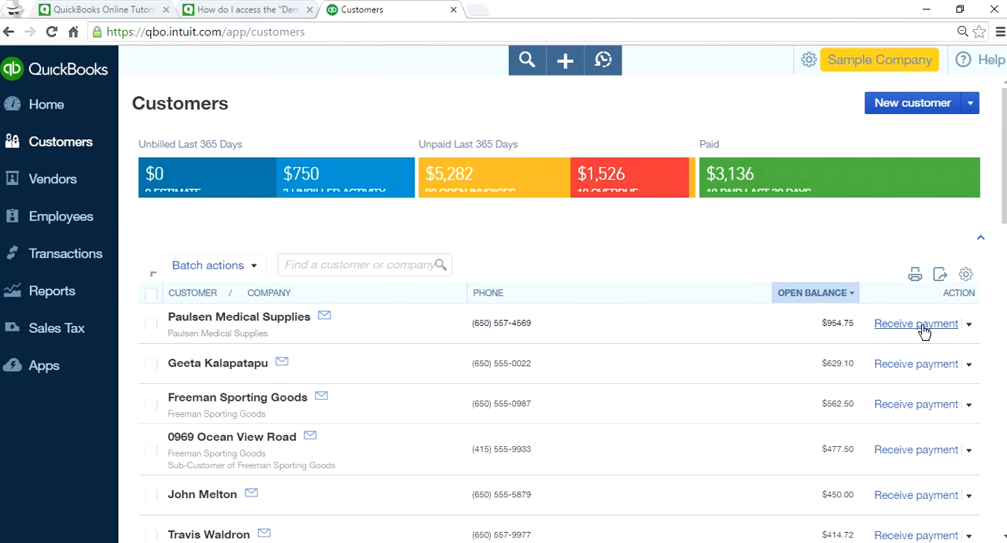
Start receiving a payment from Paulsen Medical Supplies, set the outstanding transactions list to 300 rows, and close the form.
{"action": "left_click", "coordinate": [912, 325]}
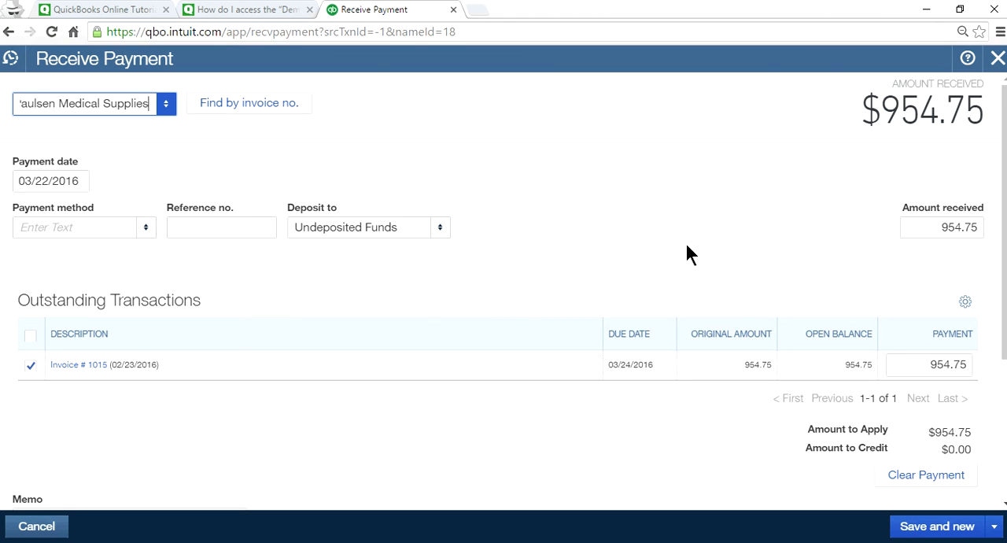
{"action": "left_click", "coordinate": [964, 305]}
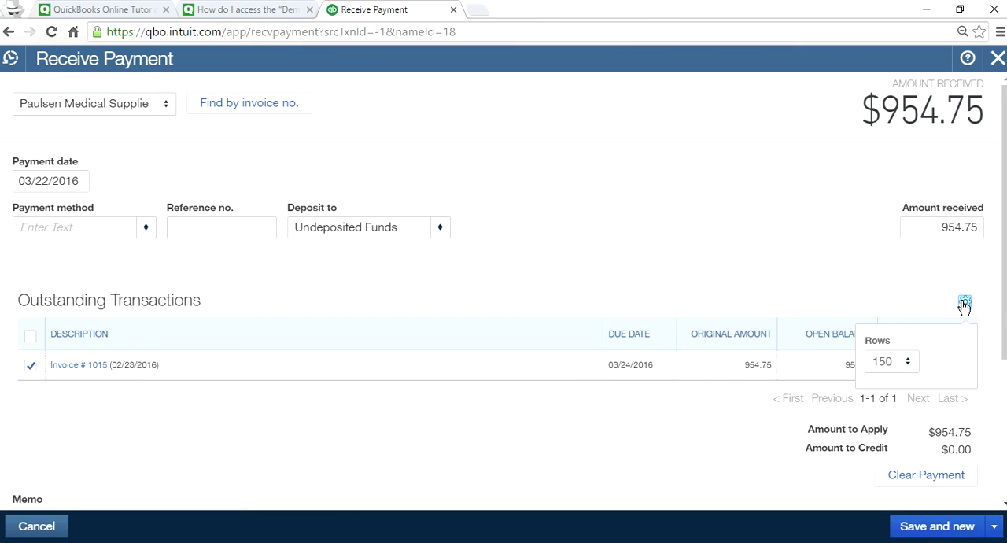
{"action": "left_click", "coordinate": [909, 366]}
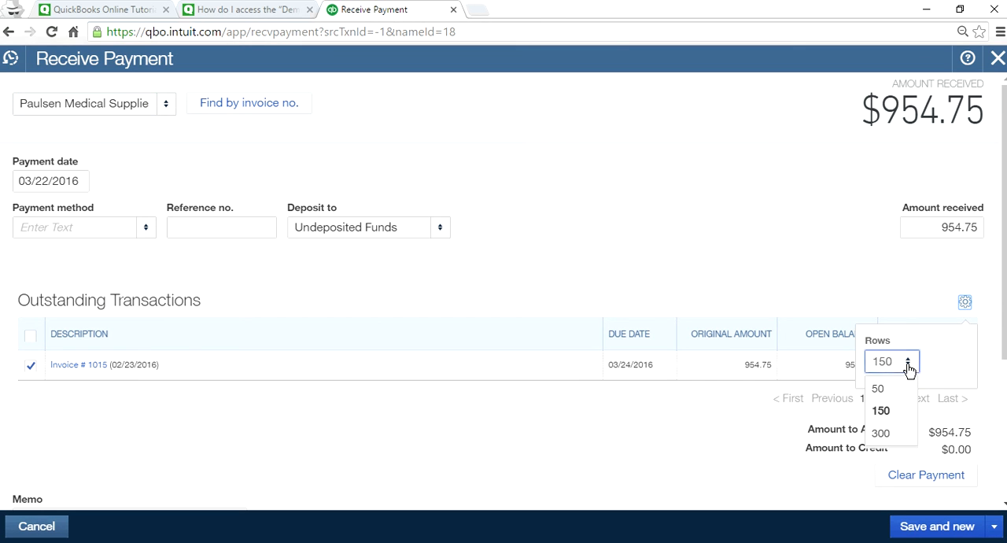
{"action": "left_click", "coordinate": [881, 435]}
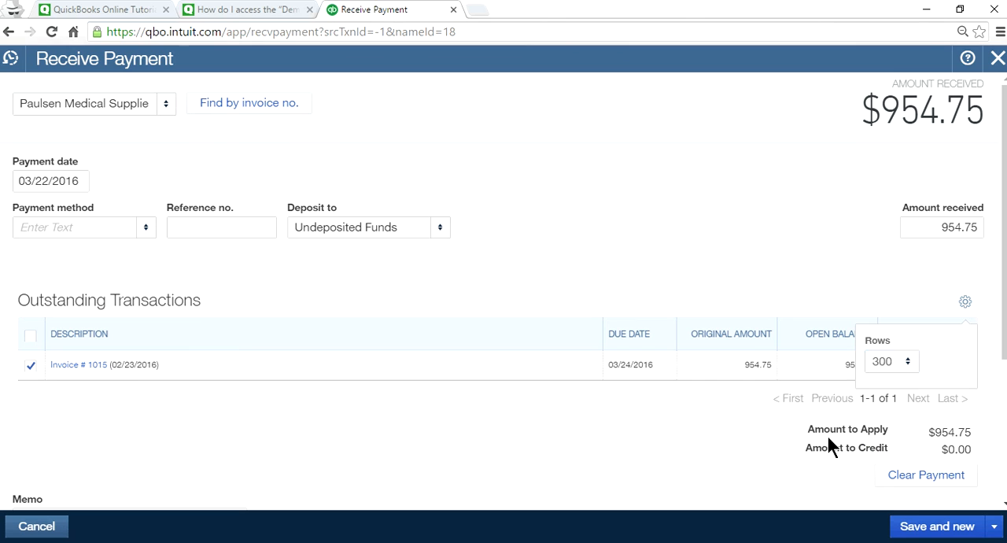
{"action": "left_click", "coordinate": [763, 236]}
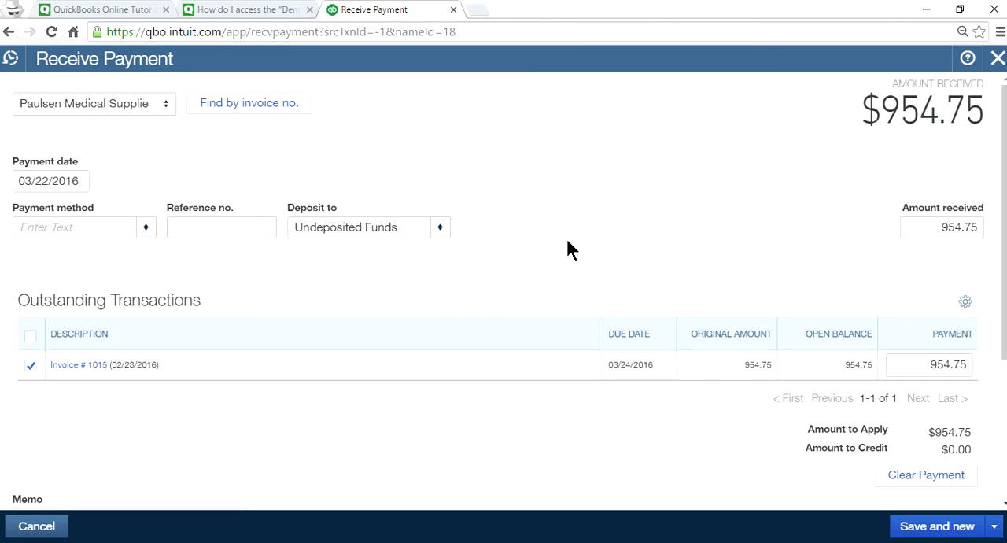
{"action": "left_click", "coordinate": [996, 60]}
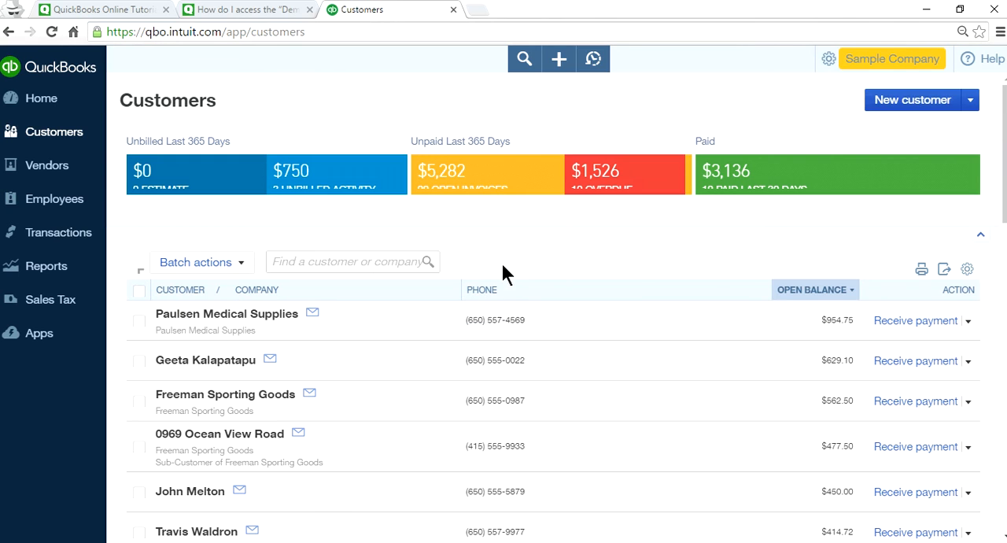
Open the company's advanced account settings and start editing the Currency section.
{"action": "left_click", "coordinate": [861, 63]}
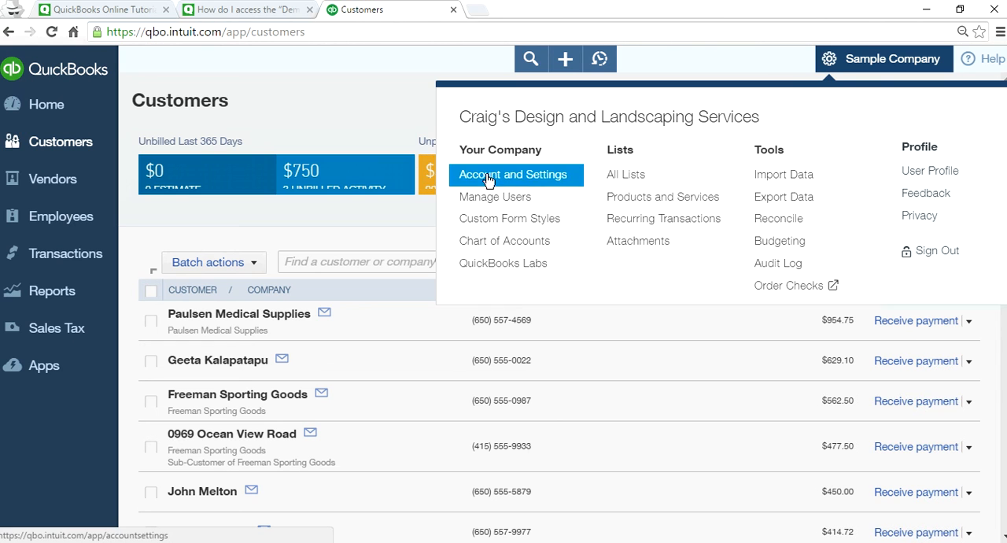
{"action": "left_click", "coordinate": [846, 63]}
{"action": "left_click", "coordinate": [513, 173]}
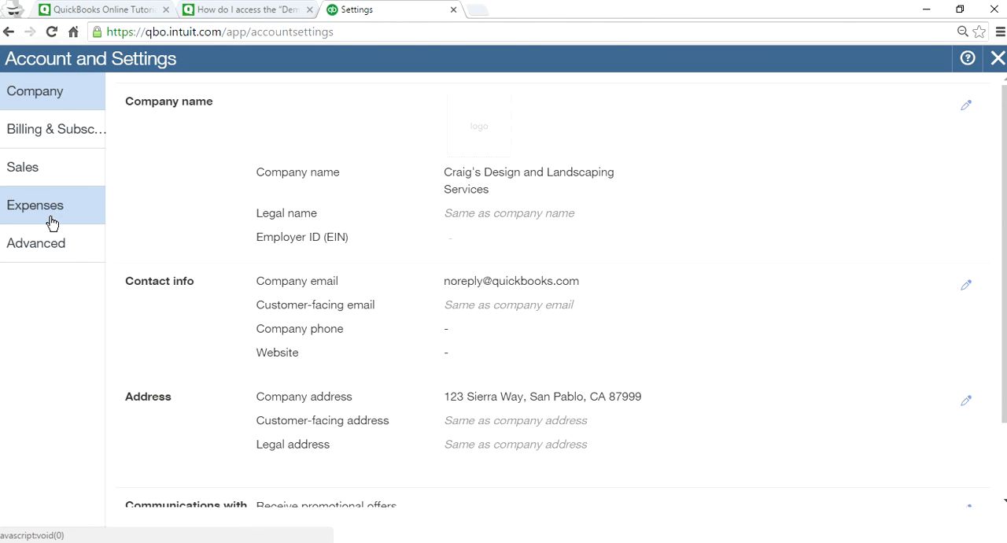
{"action": "left_click", "coordinate": [42, 248]}
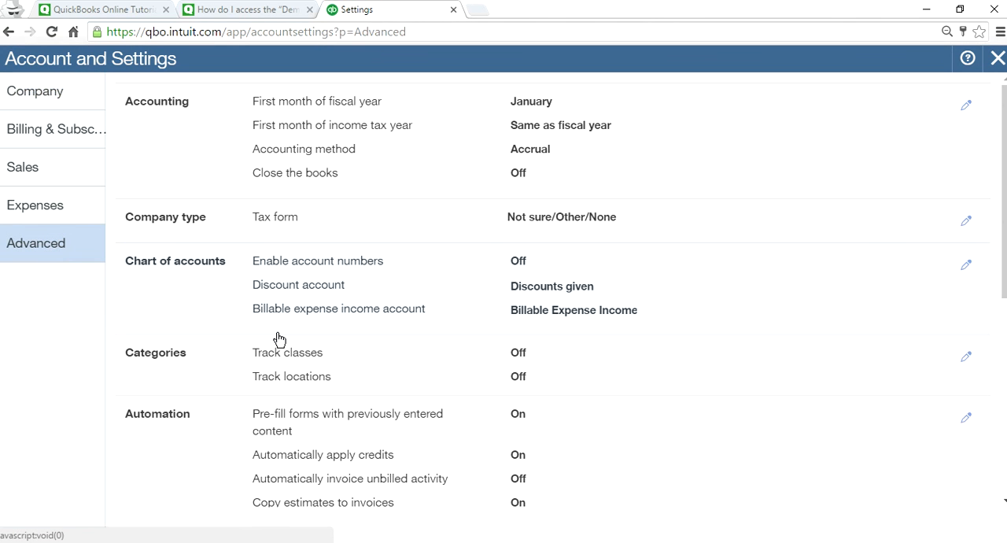
{"action": "scroll", "coordinate": [582, 412], "scroll_direction": "down", "scroll_amount": 5}
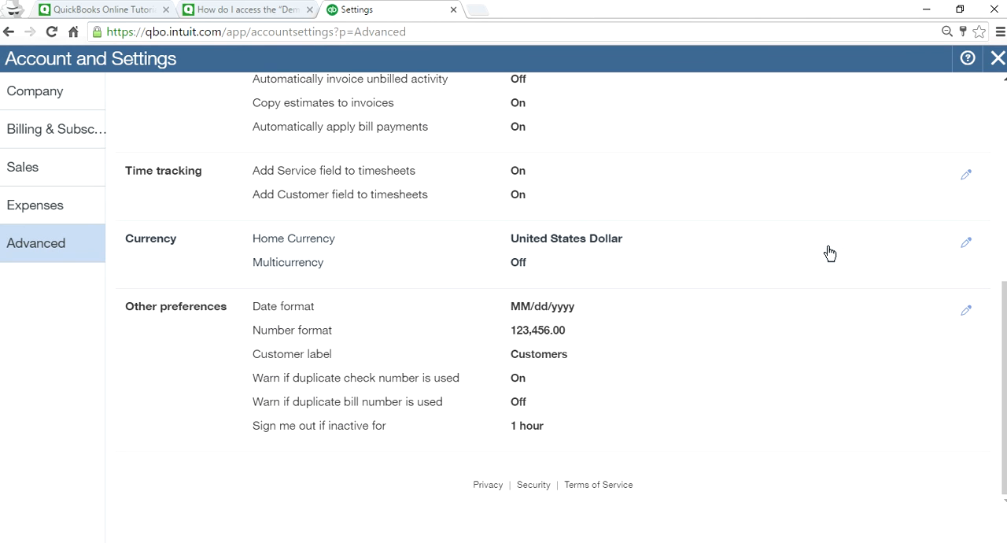
{"action": "left_click", "coordinate": [966, 244]}
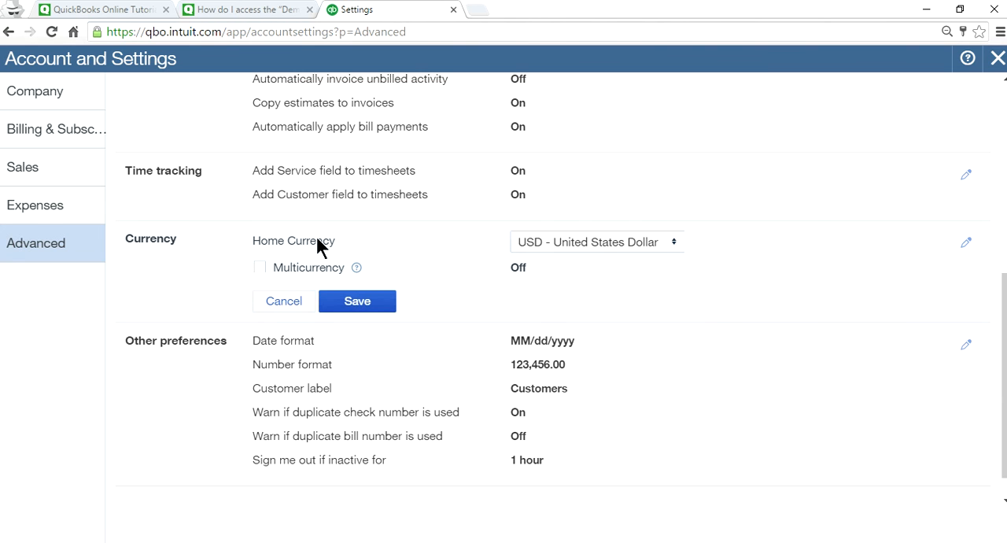
{"action": "left_click", "coordinate": [676, 244]}
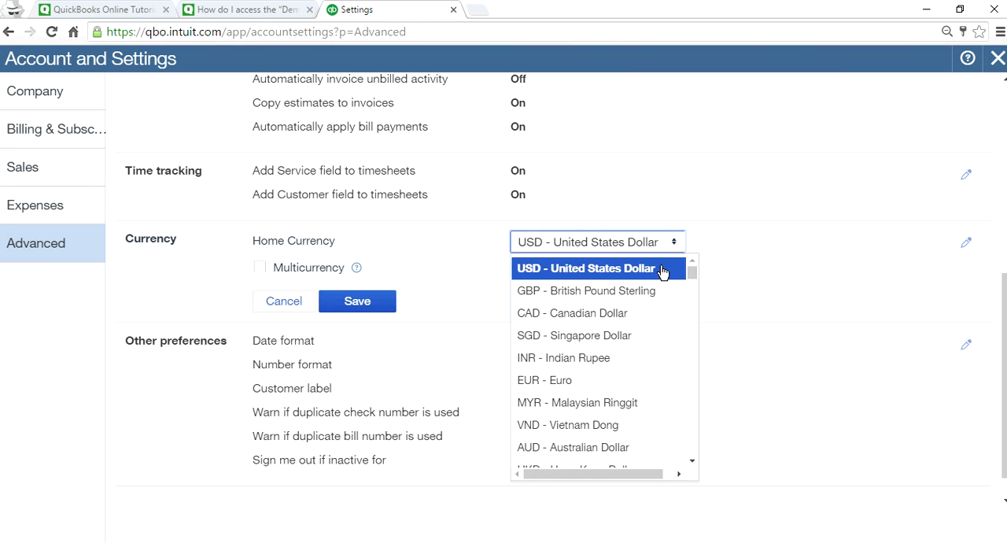
{"action": "left_click", "coordinate": [647, 293]}
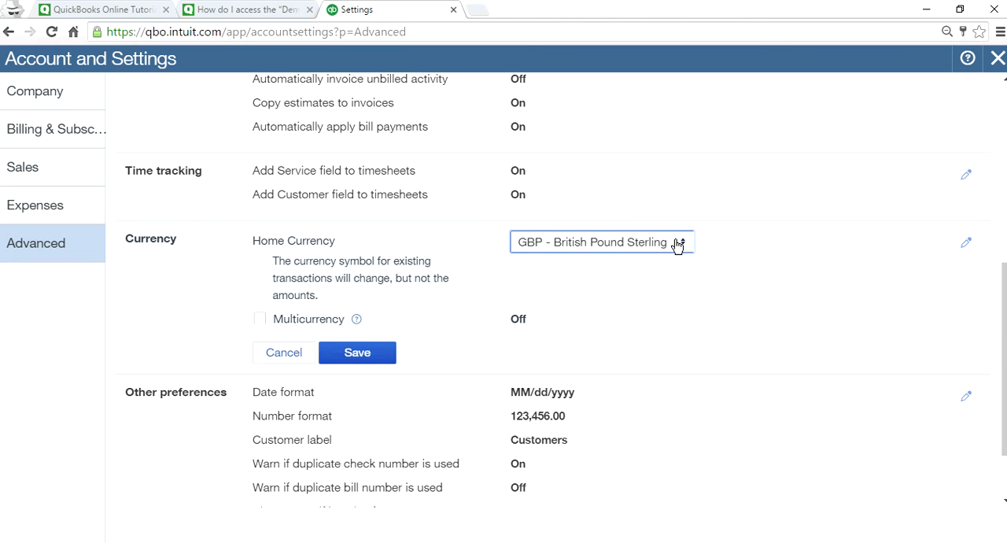
{"action": "left_click", "coordinate": [678, 243]}
{"action": "left_click", "coordinate": [625, 266]}
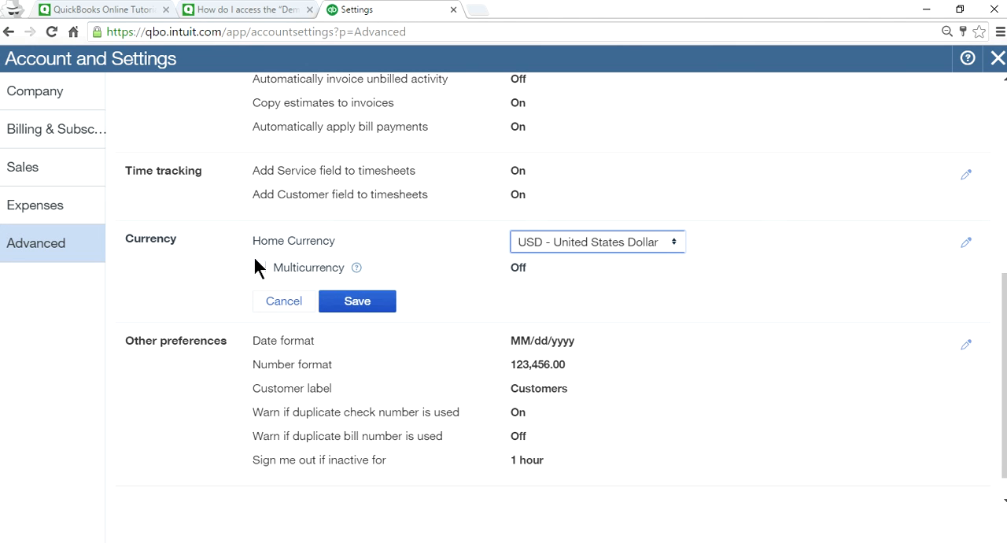
Set the home currency to GBP - British Pound Sterling, save the change, and close the account settings.
{"action": "left_click", "coordinate": [677, 242]}
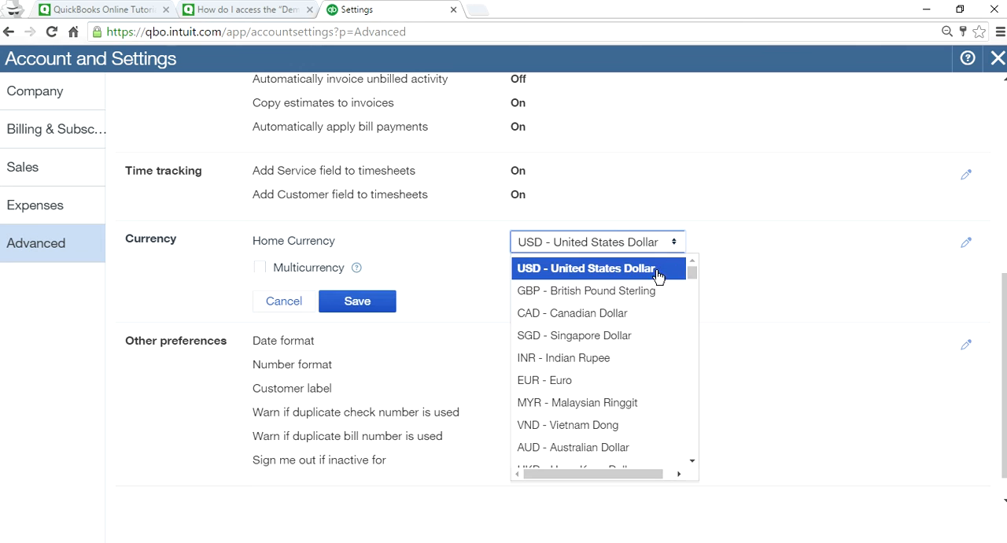
{"action": "left_click", "coordinate": [639, 295]}
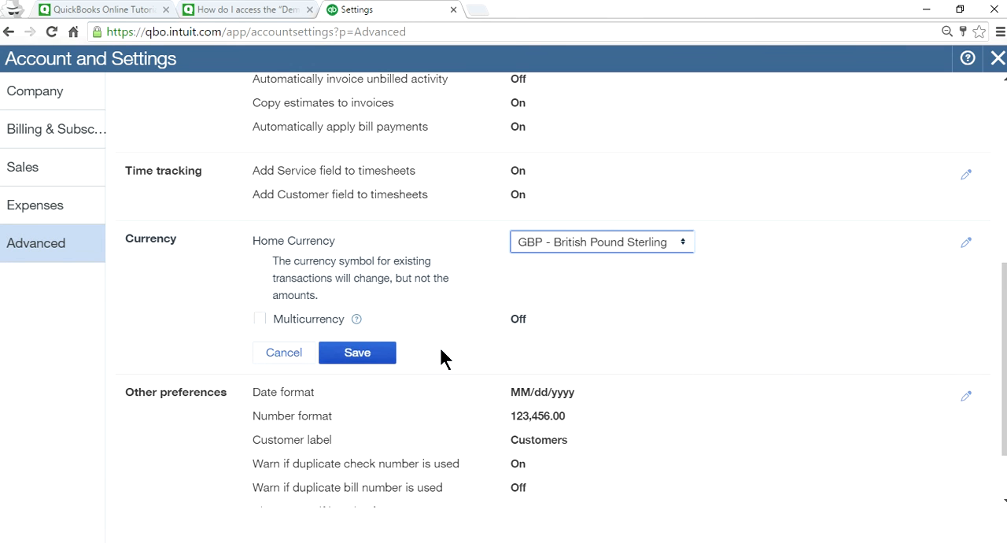
{"action": "left_click", "coordinate": [357, 354]}
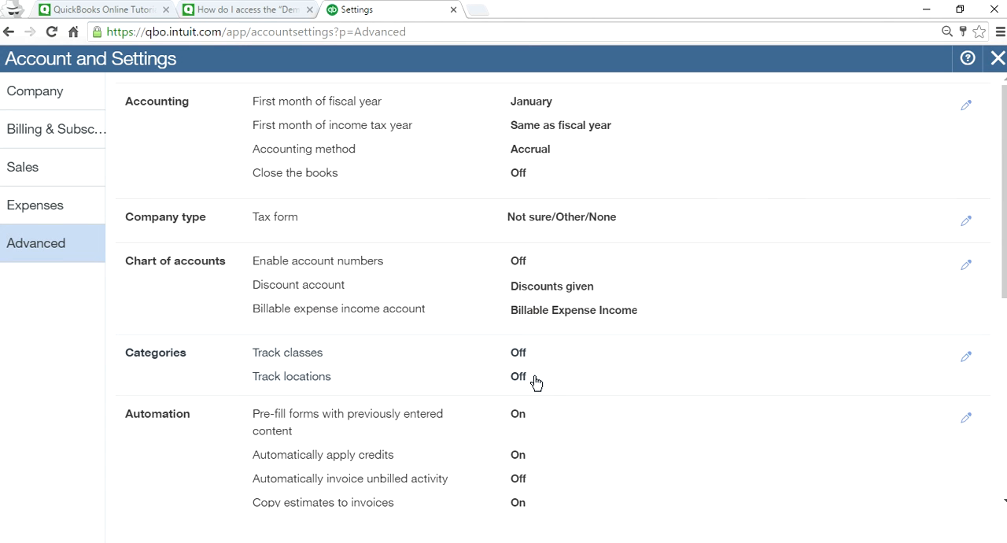
{"action": "scroll", "coordinate": [668, 376], "scroll_direction": "down", "scroll_amount": 4}
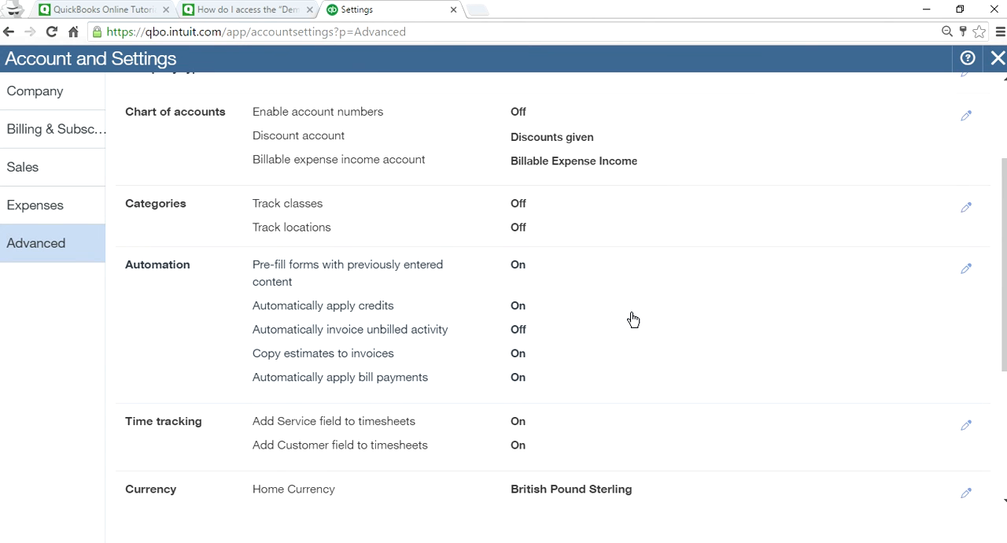
{"action": "scroll", "coordinate": [219, 98], "scroll_direction": "up", "scroll_amount": 4}
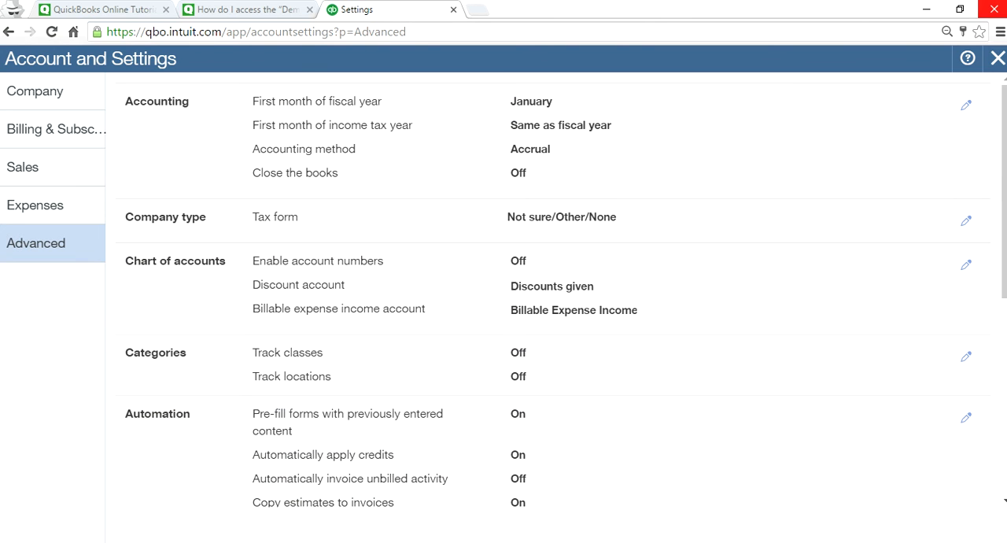
{"action": "left_click", "coordinate": [997, 58]}
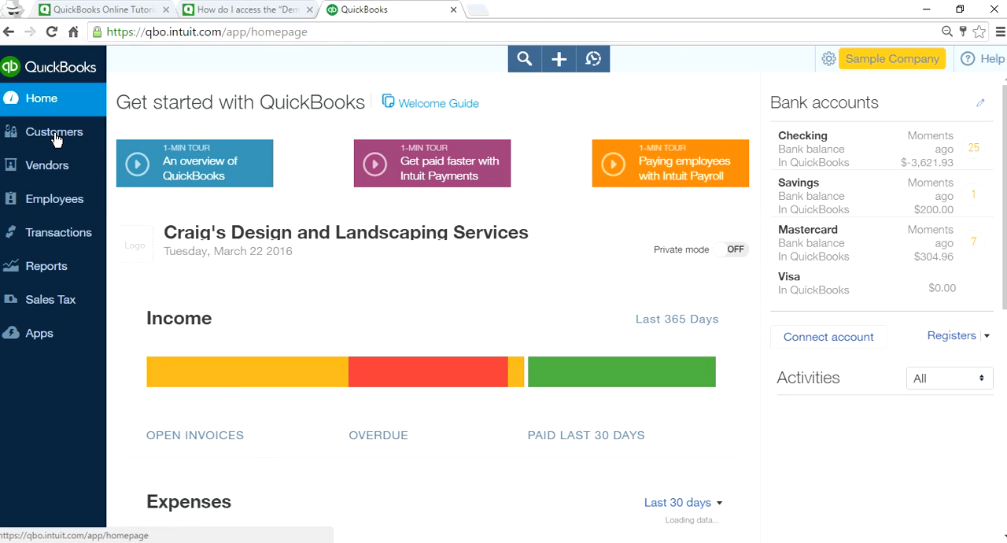
Filter the customer list to customers with unbilled activity and start creating a new entry to check the currency.
{"action": "left_click", "coordinate": [58, 135]}
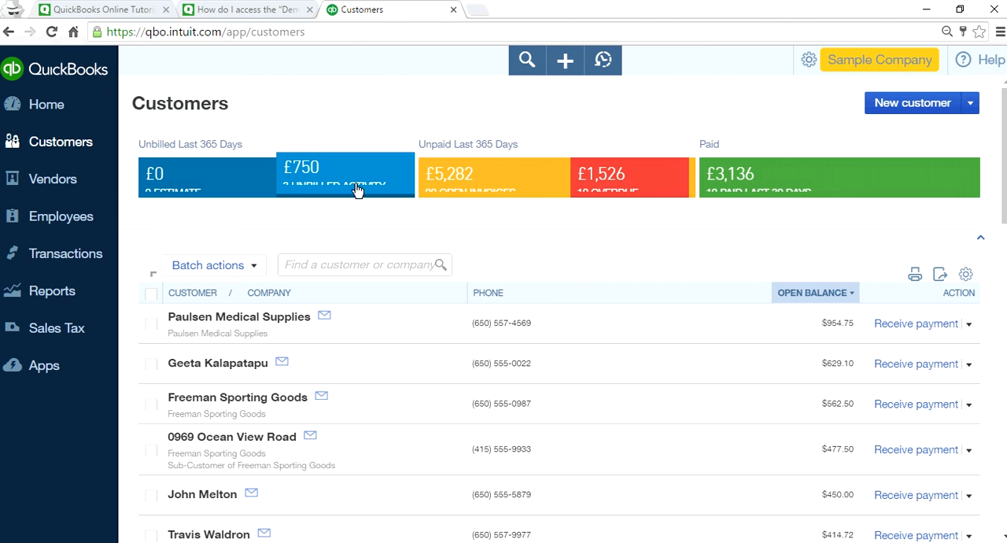
{"action": "left_click", "coordinate": [317, 187]}
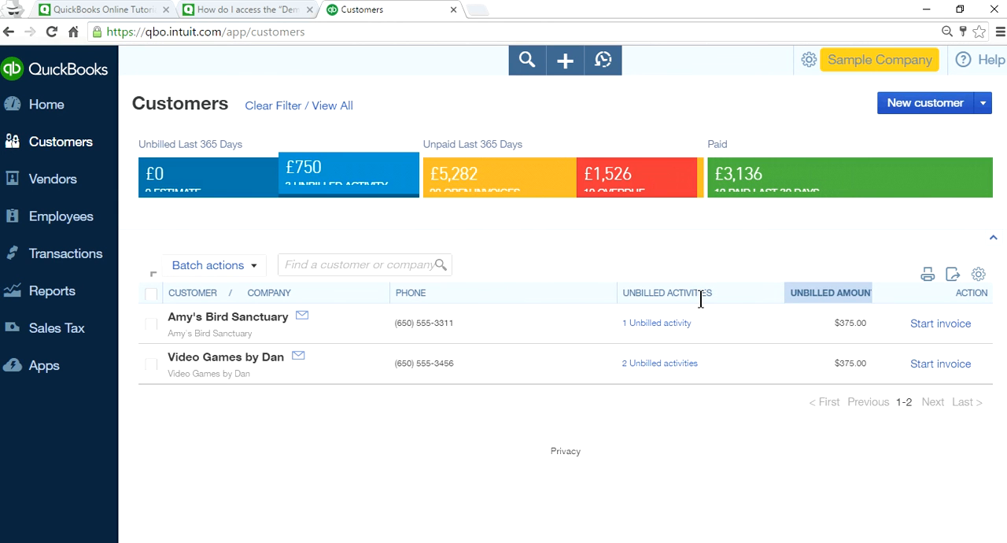
{"action": "left_click", "coordinate": [565, 63]}
{"action": "left_click", "coordinate": [318, 181]}
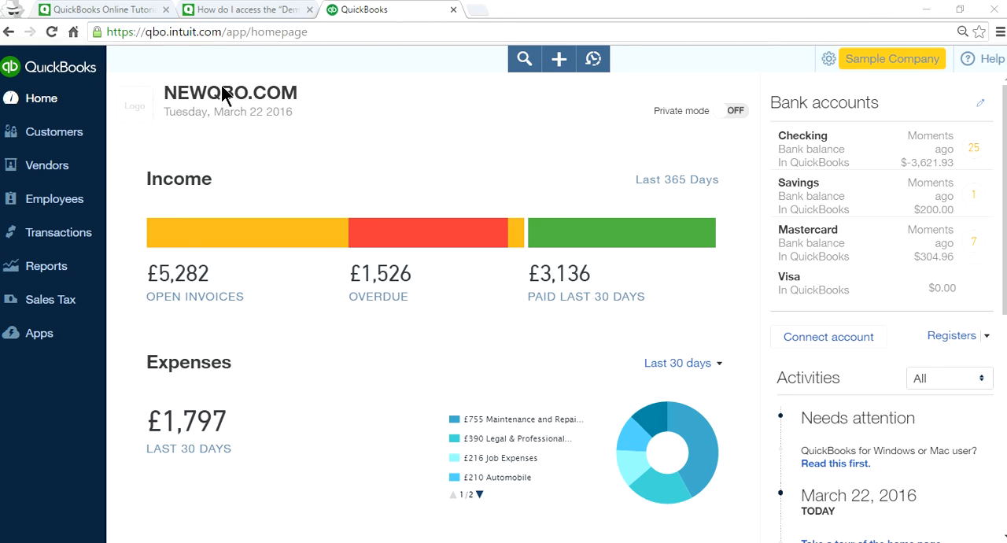
Switch to the QuickBooks Online tutorials page at newqbo.com.
{"action": "left_click", "coordinate": [234, 11]}
{"action": "left_click", "coordinate": [97, 13]}
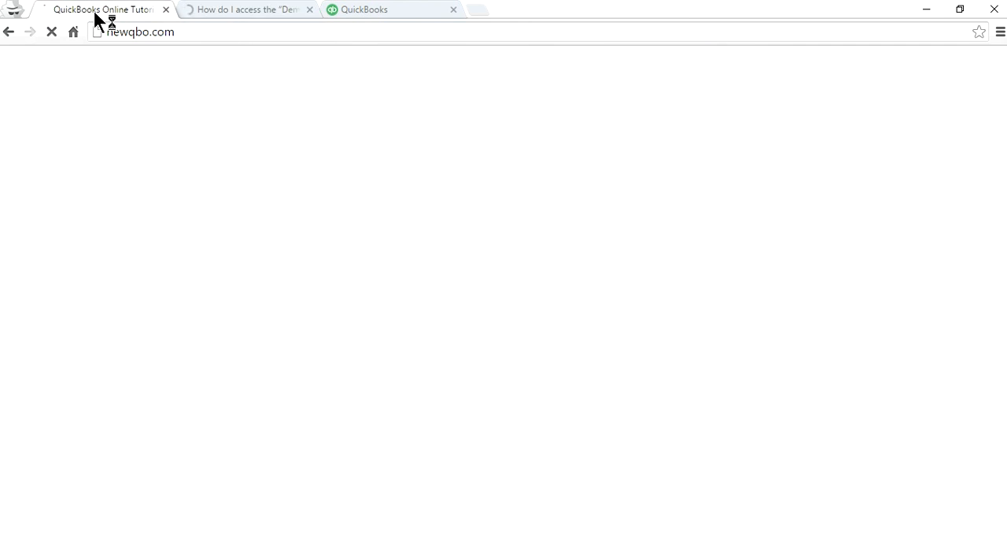